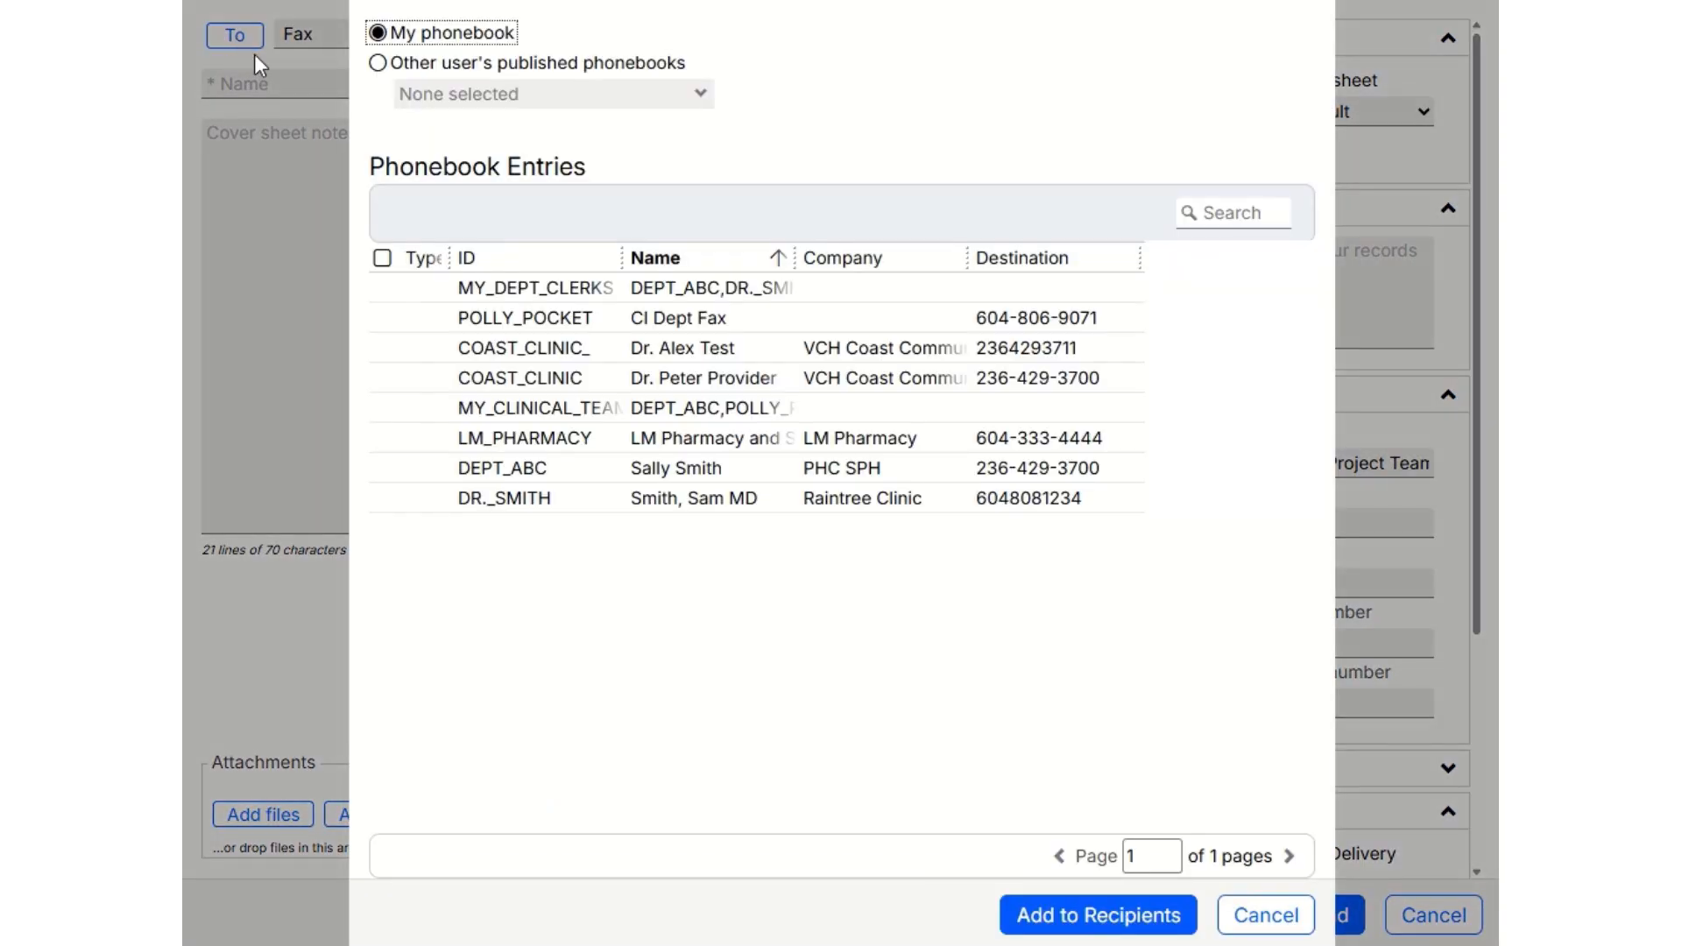
Select the LM_PHARMACY and Raintree Clinic entries from the personal phonebook and add both as fax recipients.
{"action": "left_click", "coordinate": [412, 443]}
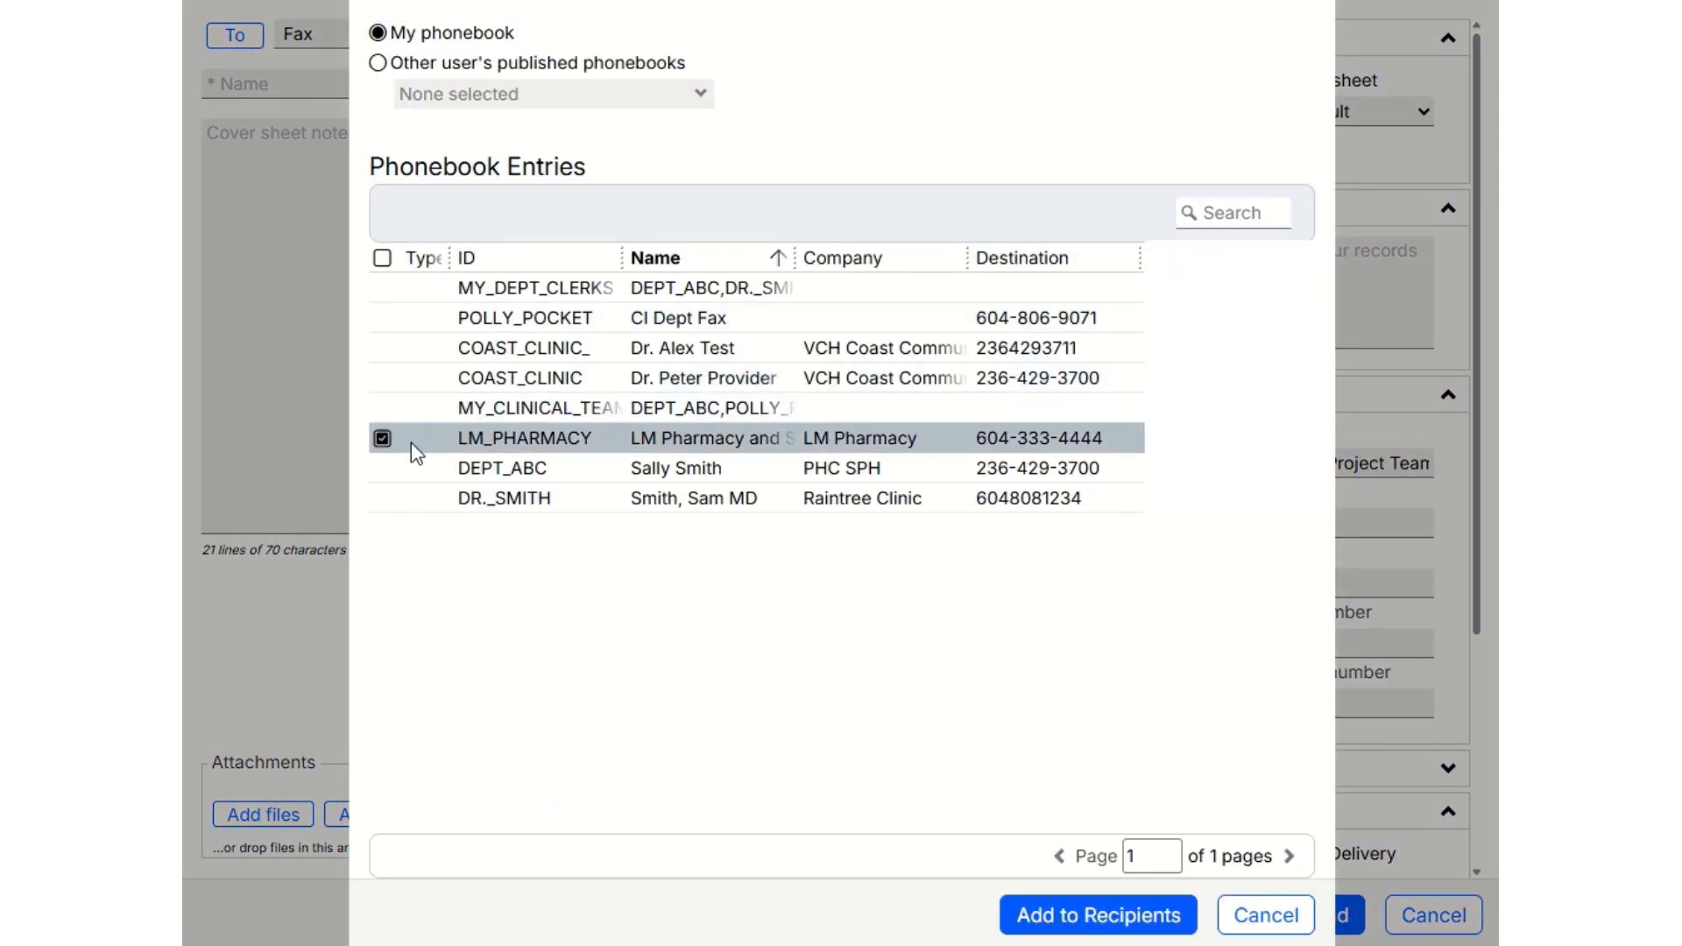
{"action": "left_click", "coordinate": [383, 499]}
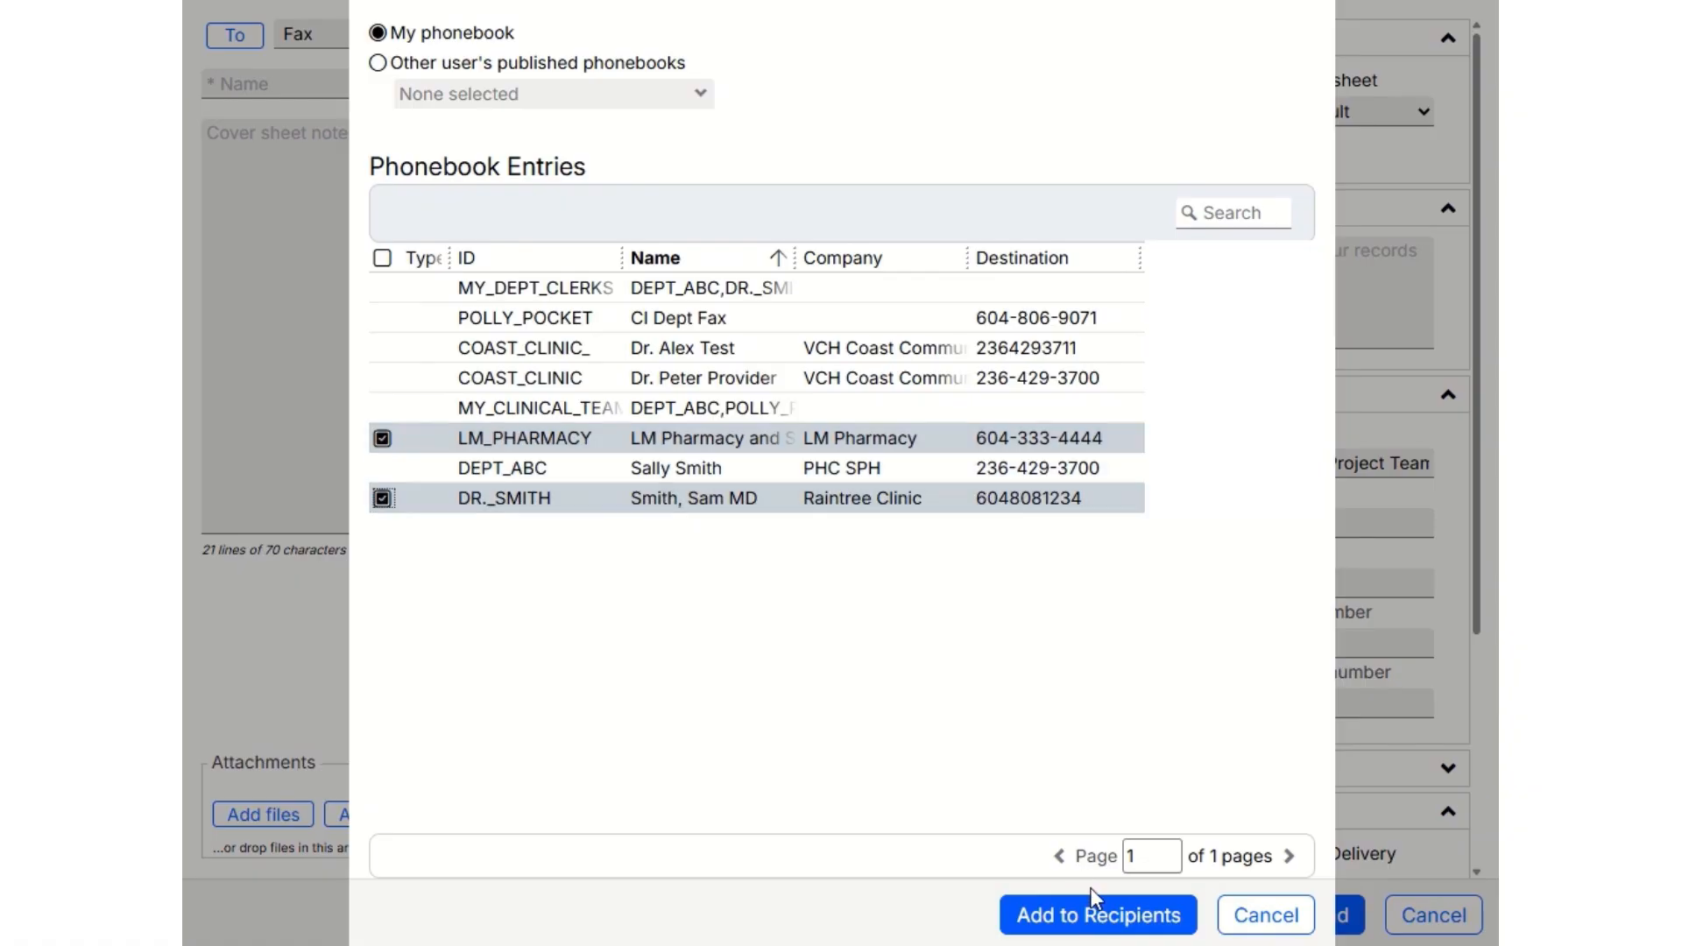
{"action": "left_click", "coordinate": [1095, 916]}
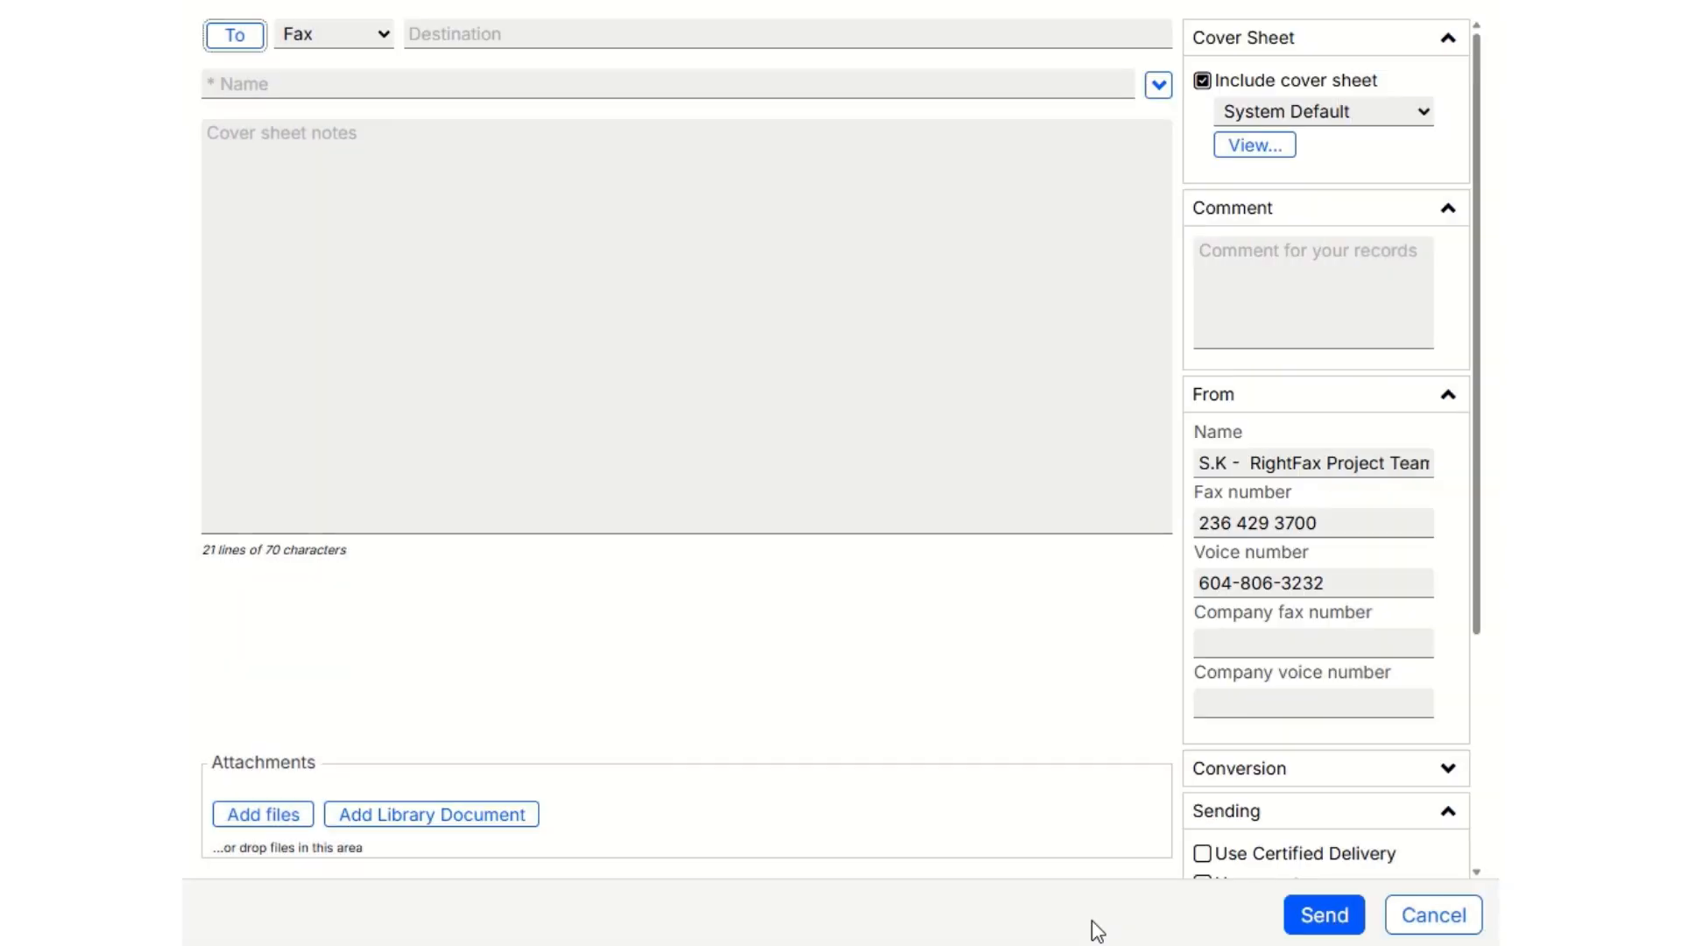
Expand the recipient details and check the list of recipients added to the fax.
{"action": "left_click", "coordinate": [1168, 93]}
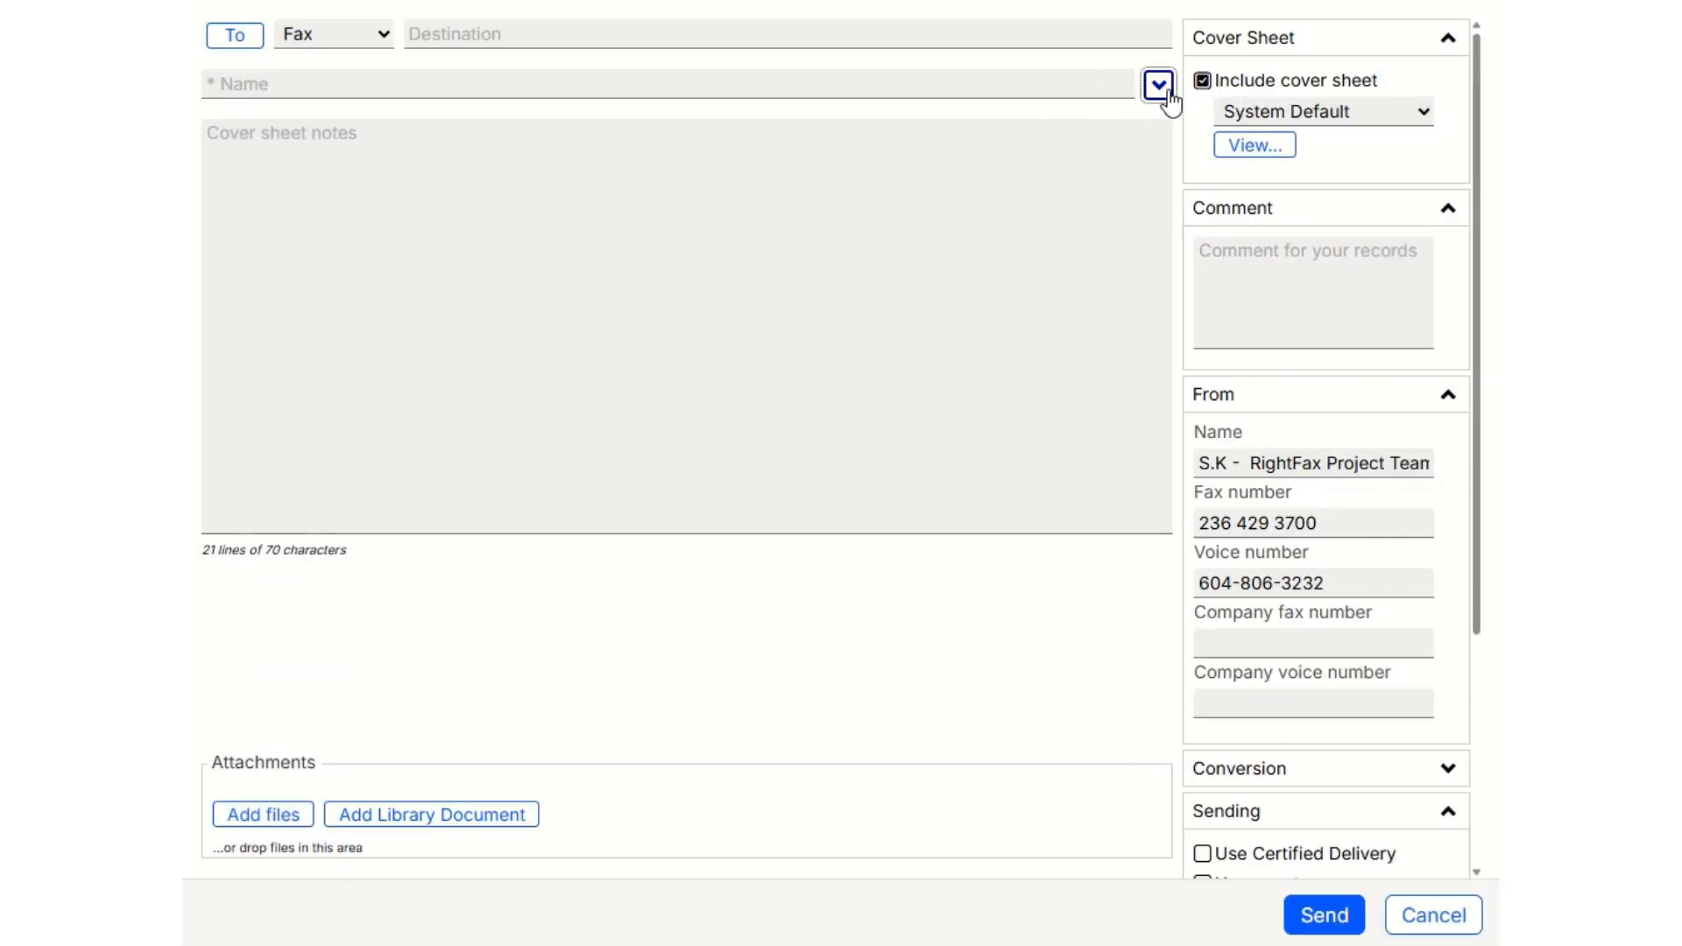
{"action": "left_click", "coordinate": [1159, 86]}
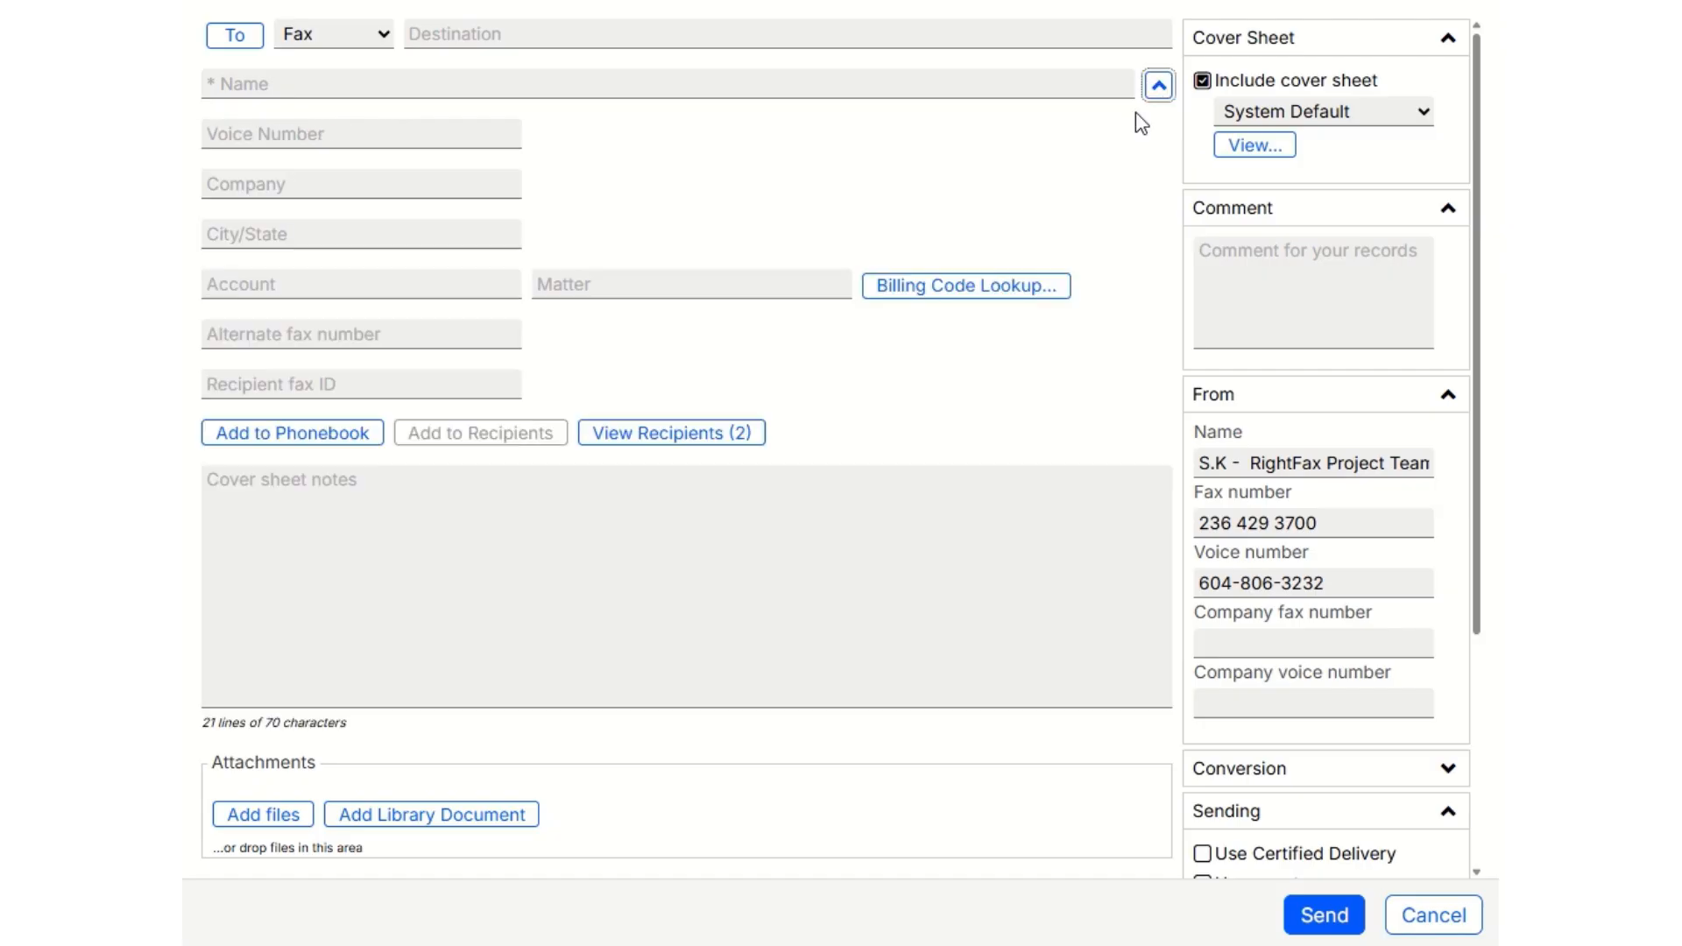
{"action": "left_click", "coordinate": [692, 448]}
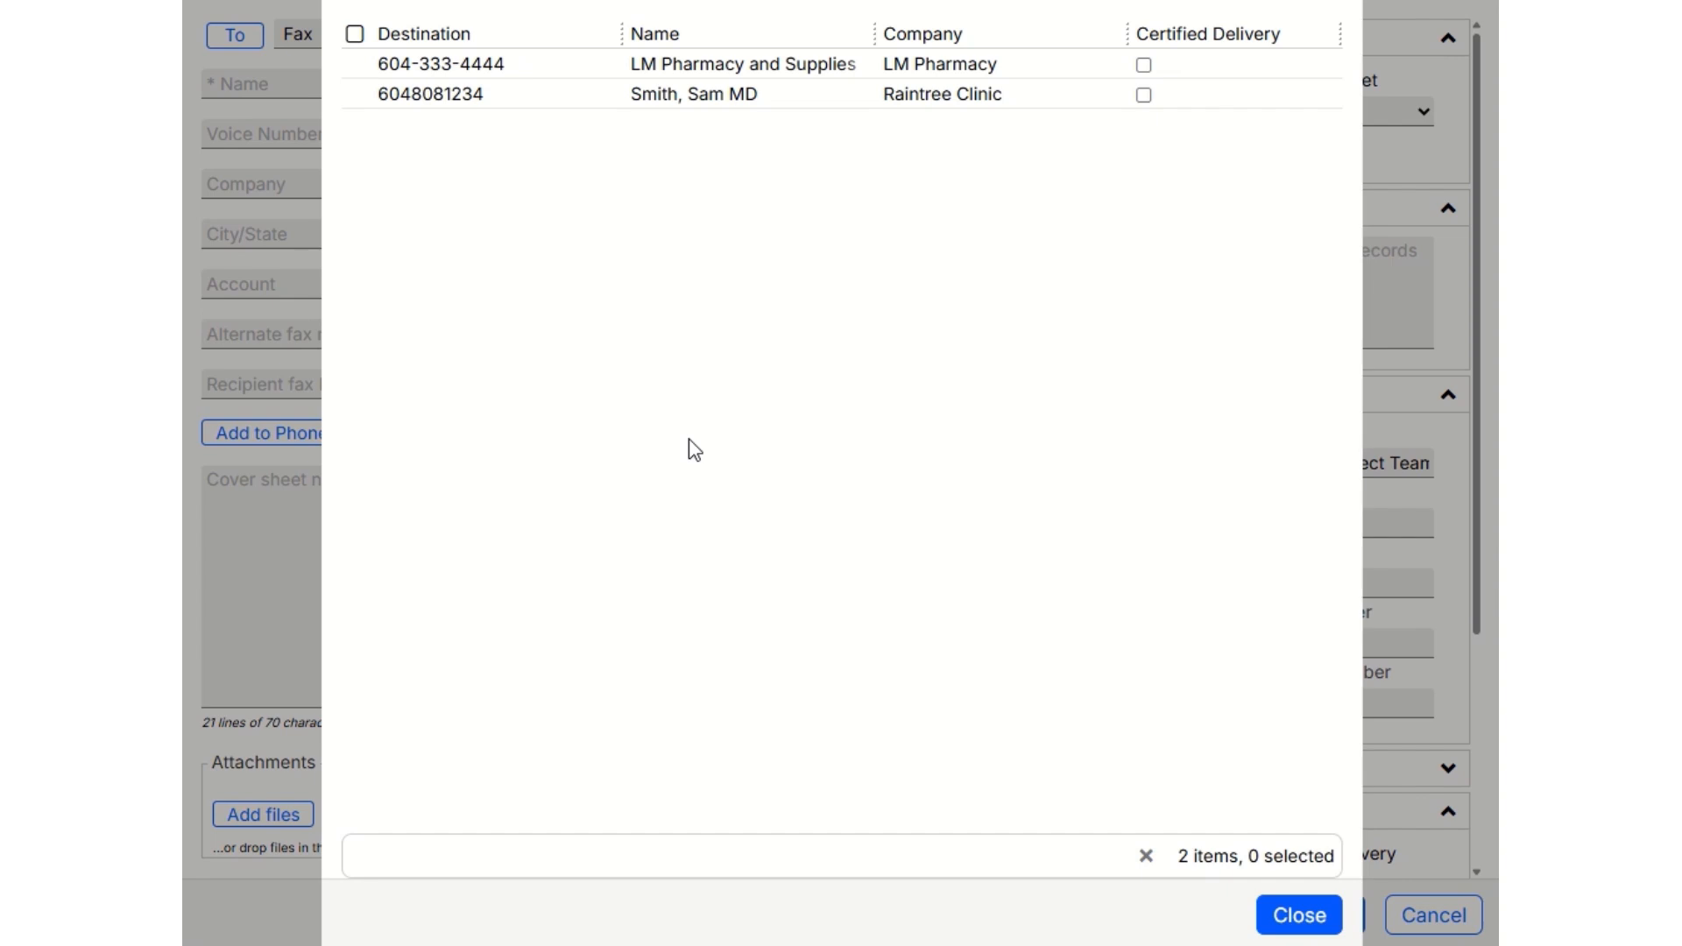
{"action": "left_click", "coordinate": [1288, 921]}
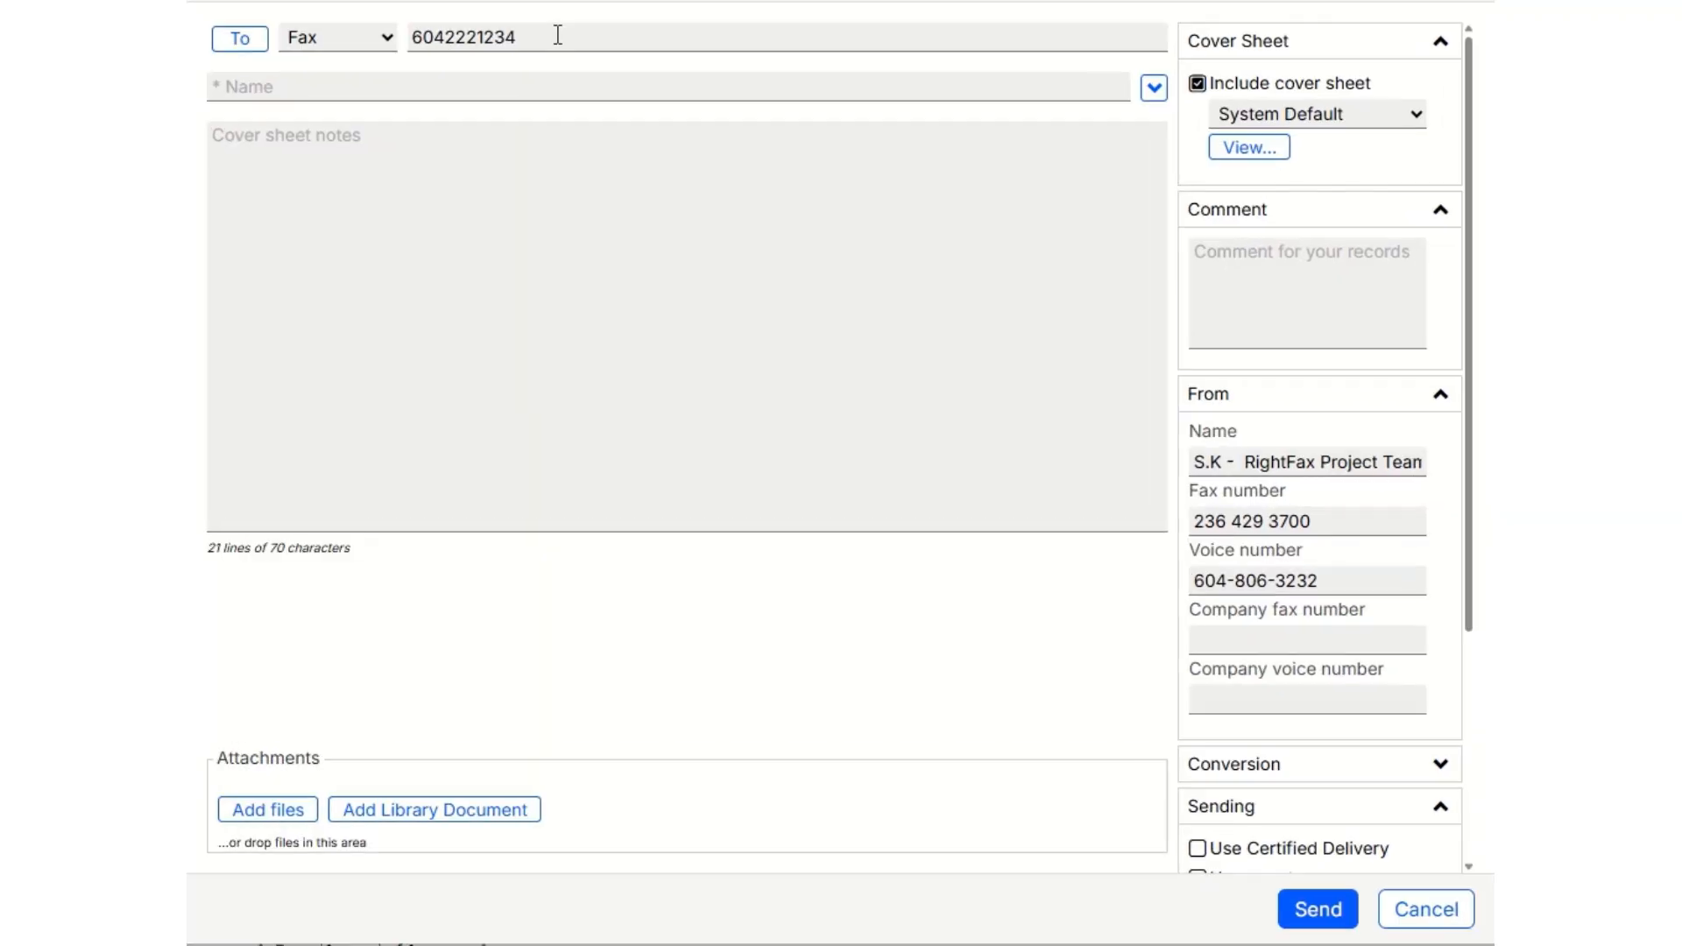
Enter the recipient's fax number as the destination and expand the additional recipient details.
{"action": "left_click", "coordinate": [557, 35]}
{"action": "left_click", "coordinate": [1155, 87]}
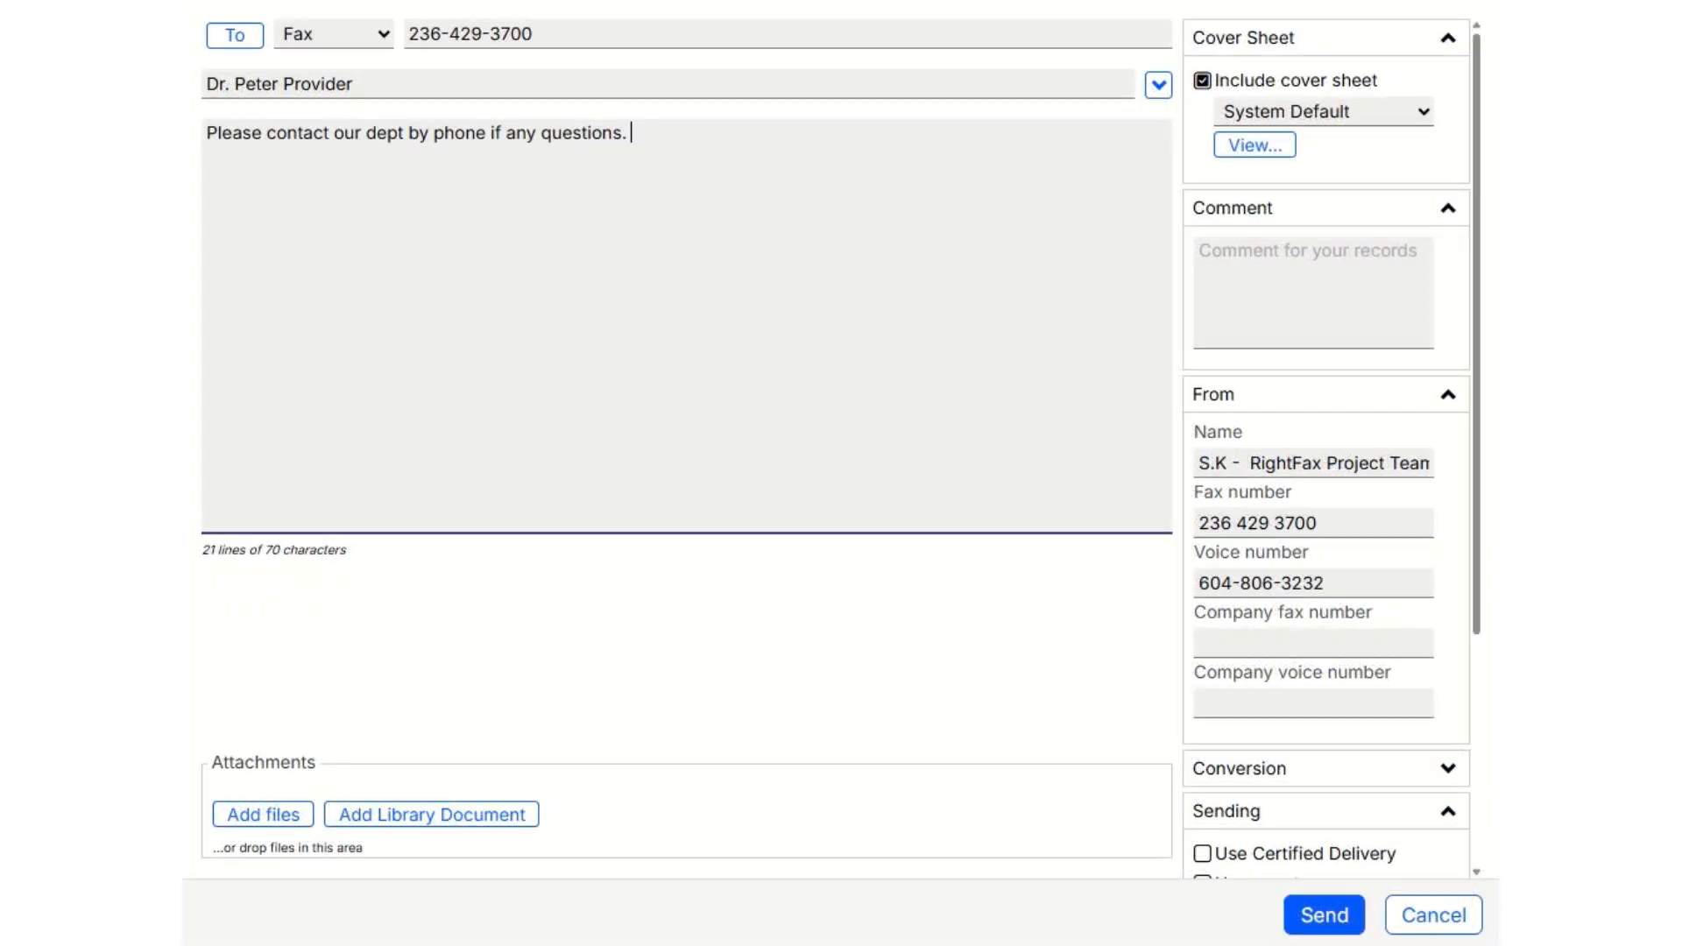
Finish the cover sheet note with "Thank you" and preview the System Default cover sheet.
{"action": "type", "text": "Thank you"}
{"action": "left_click", "coordinate": [1195, 115]}
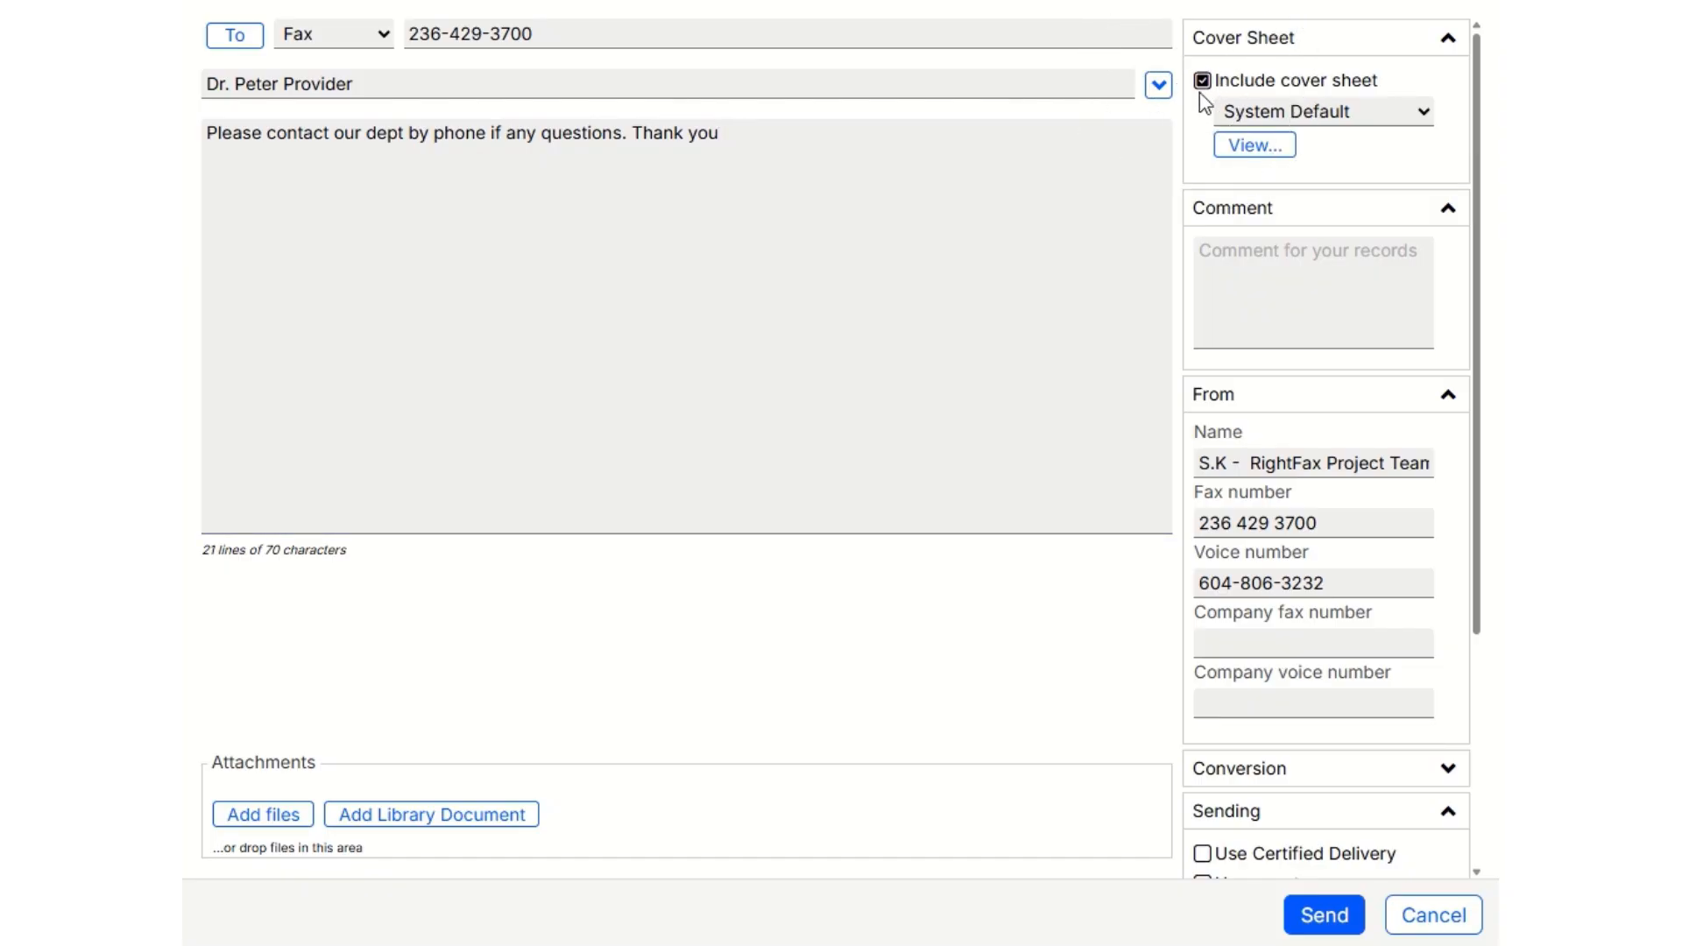
{"action": "left_click", "coordinate": [1256, 147]}
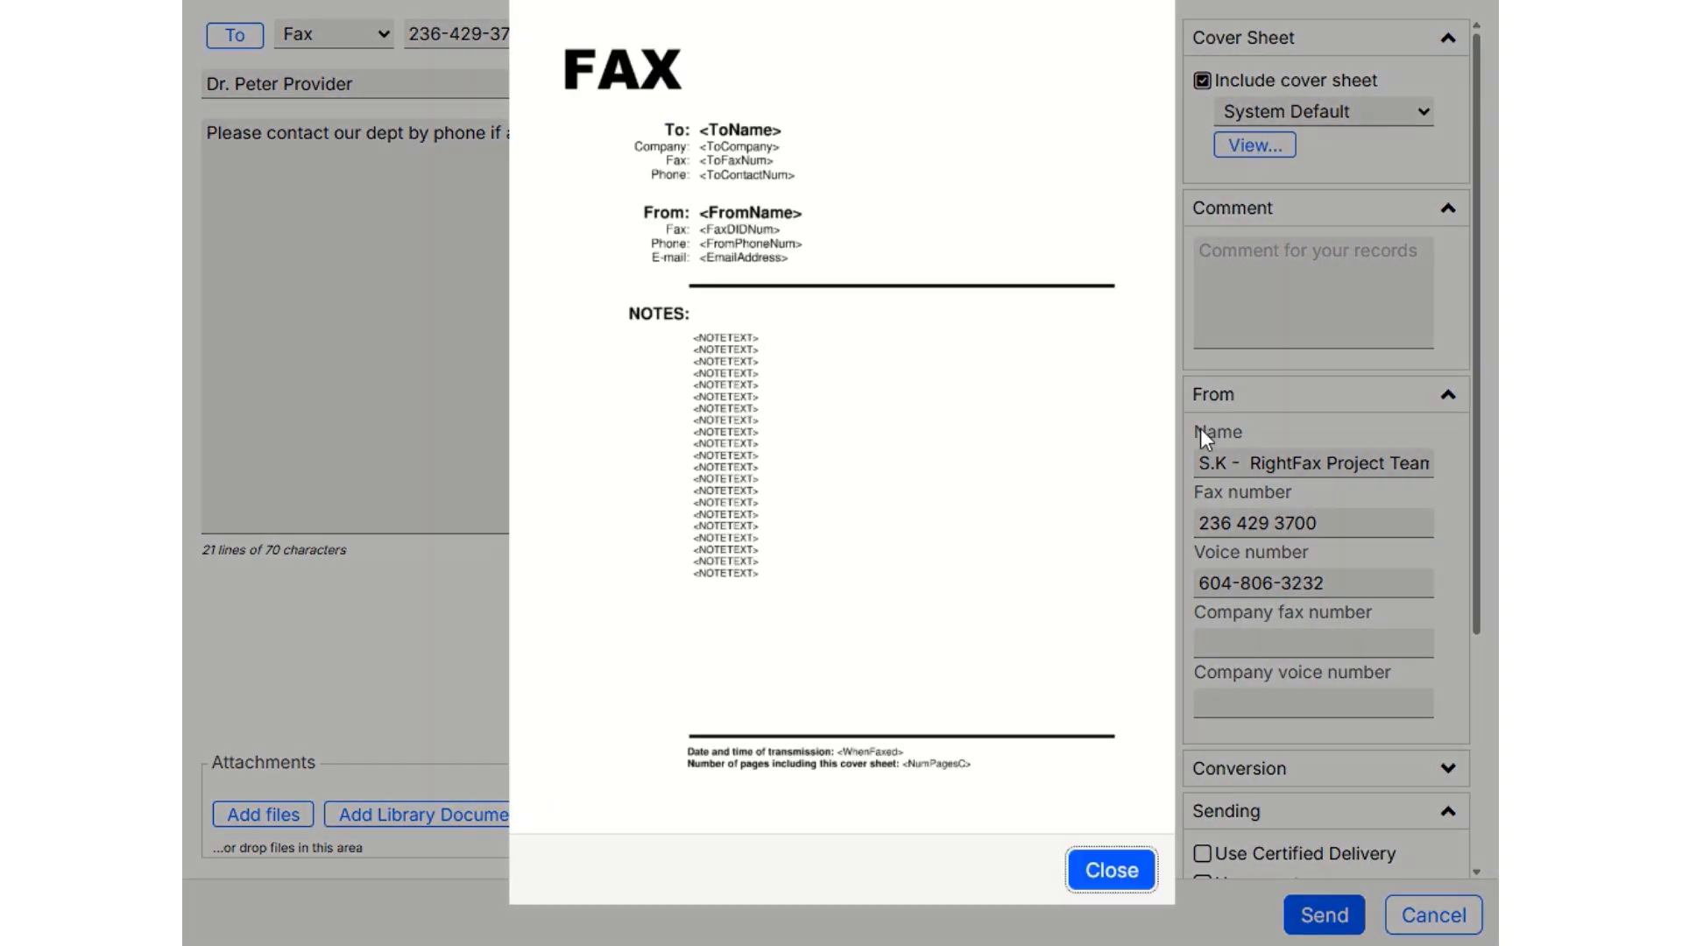
{"action": "left_click", "coordinate": [1100, 889]}
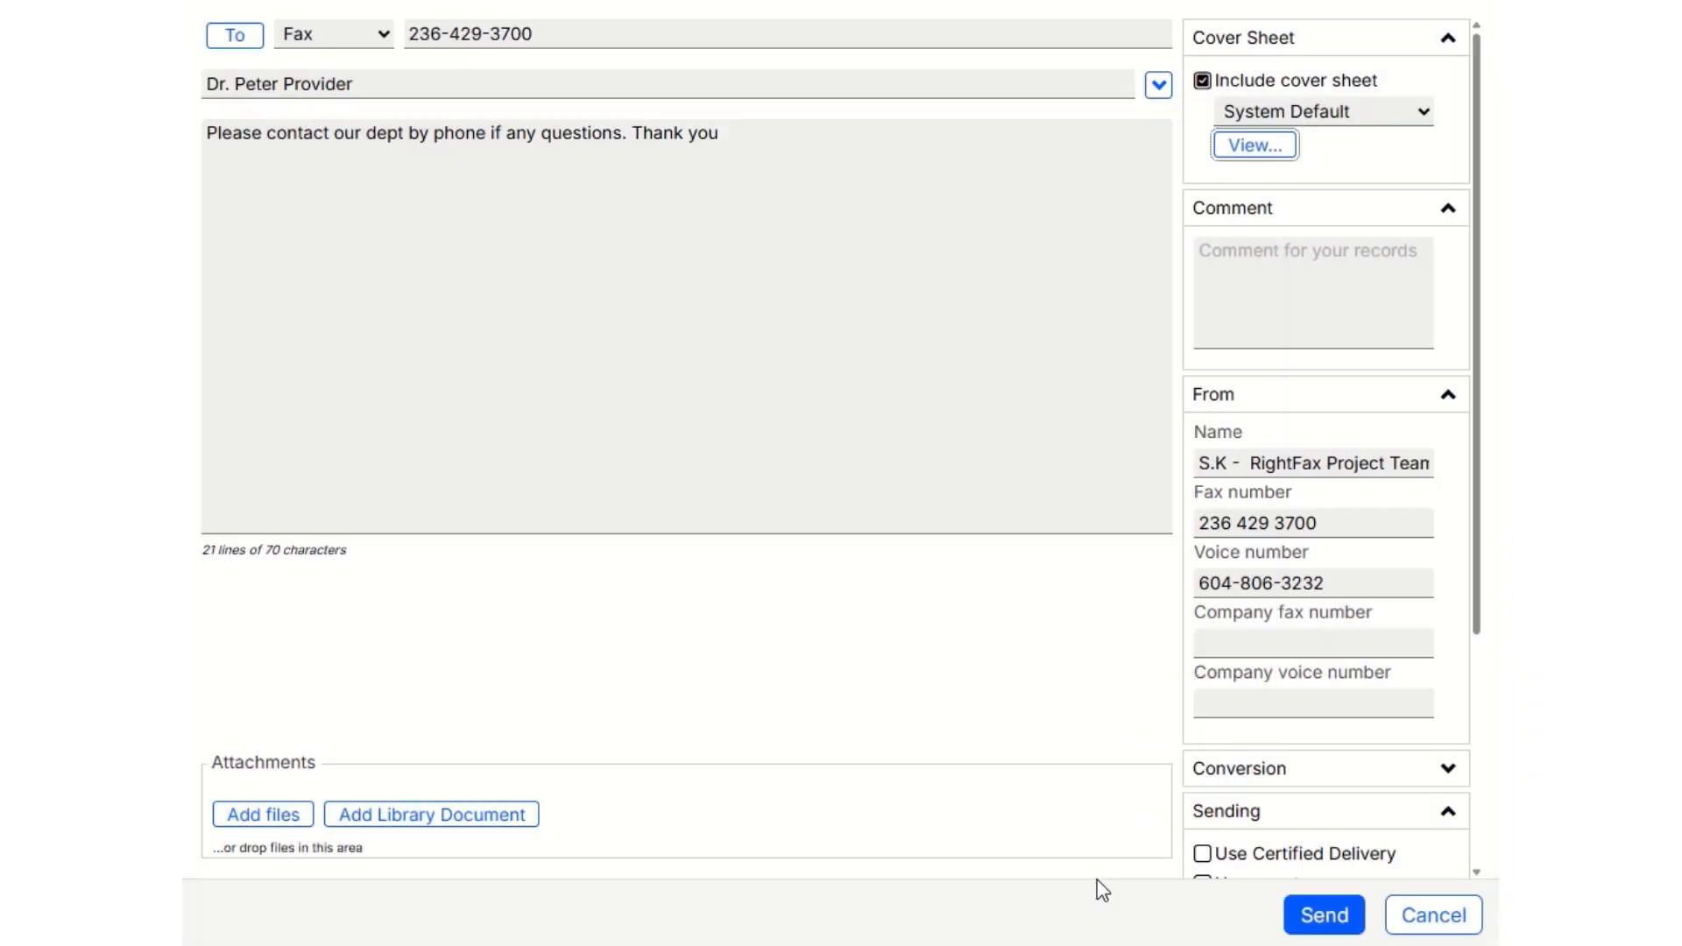
Add the record comment "Print confirmation page for X" to the fax.
{"action": "key", "text": "Tab"}
{"action": "type", "text": "p"}
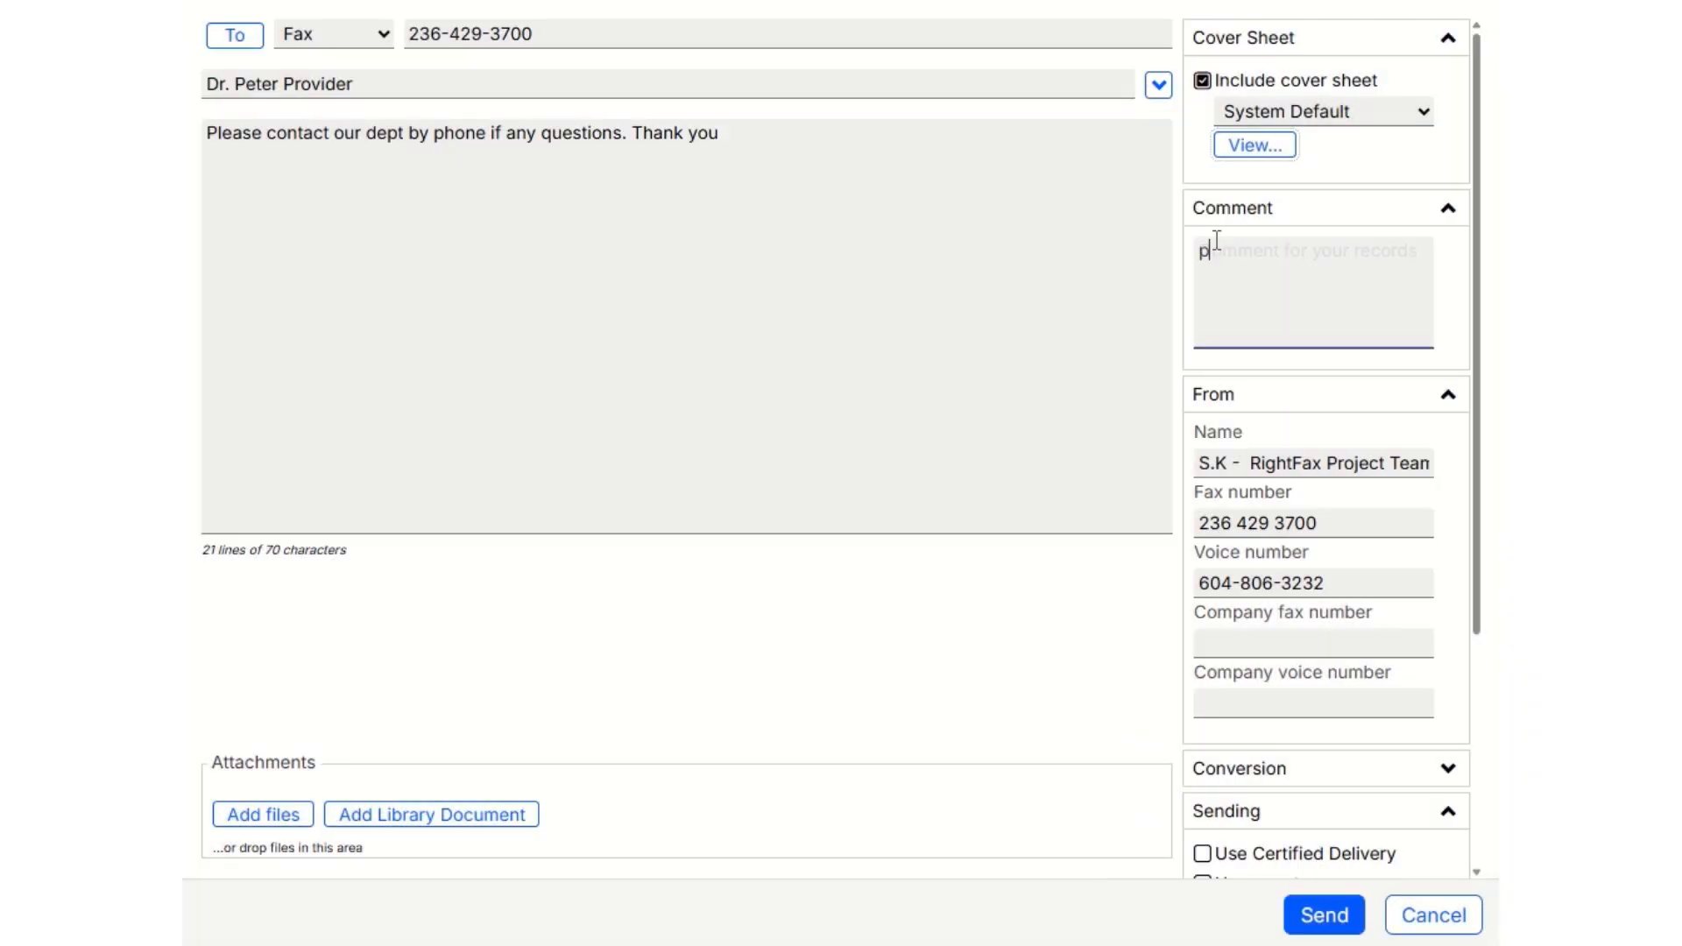
{"action": "type", "text": "rint conf"}
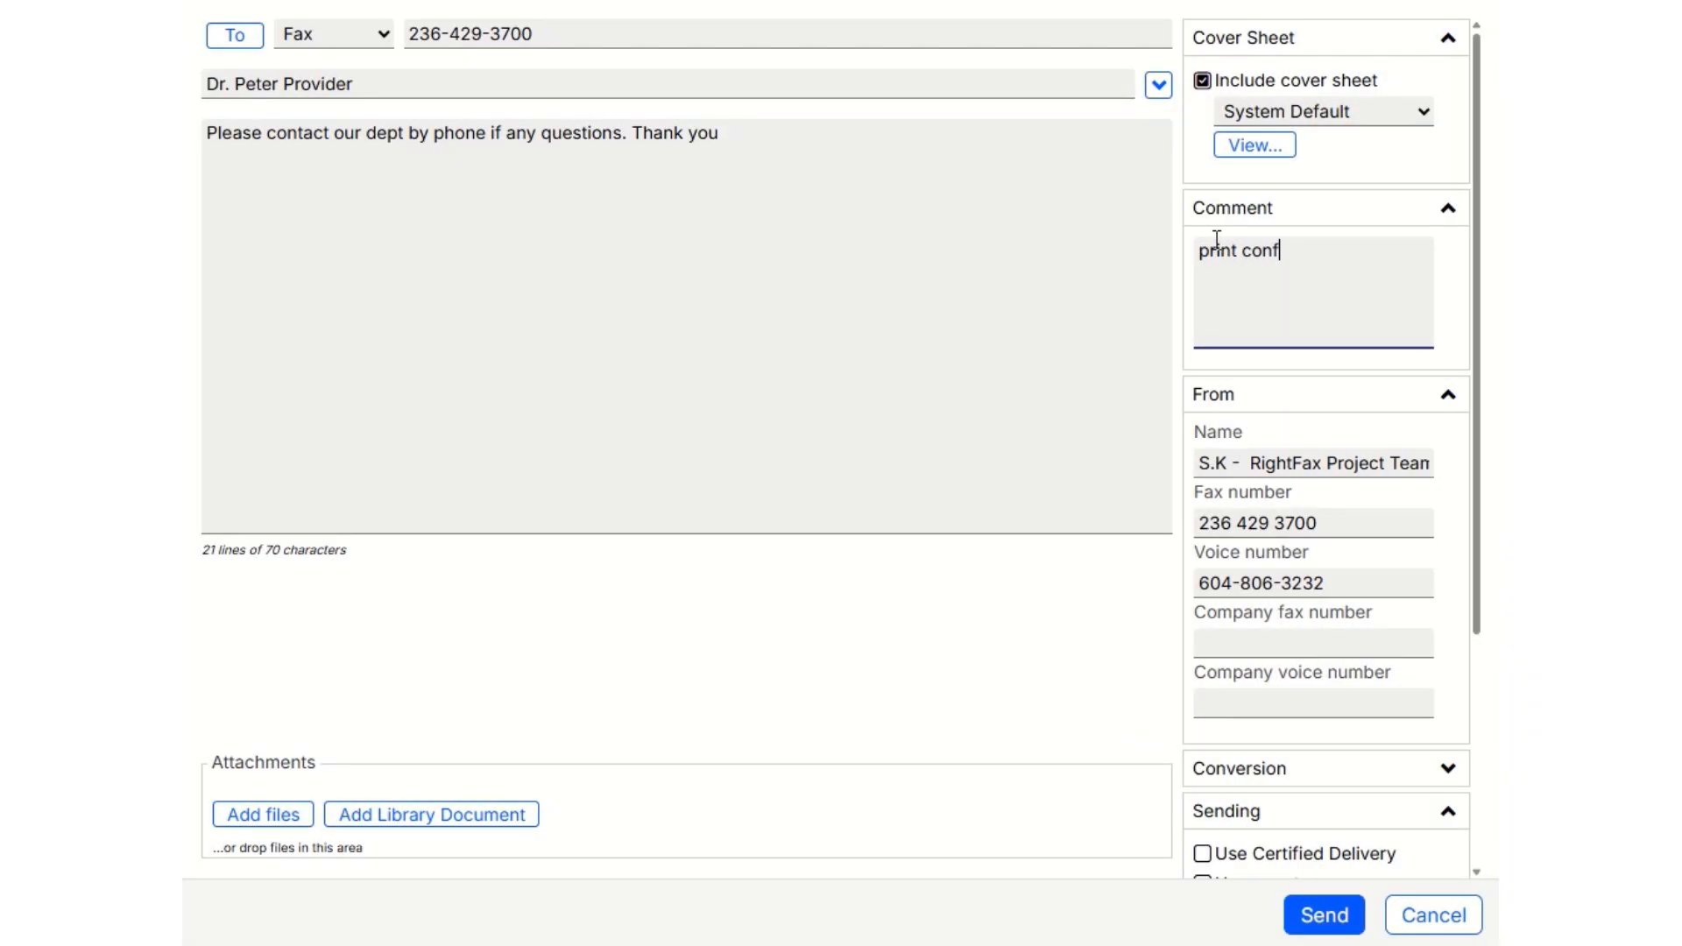
{"action": "type", "text": "irmation page for X"}
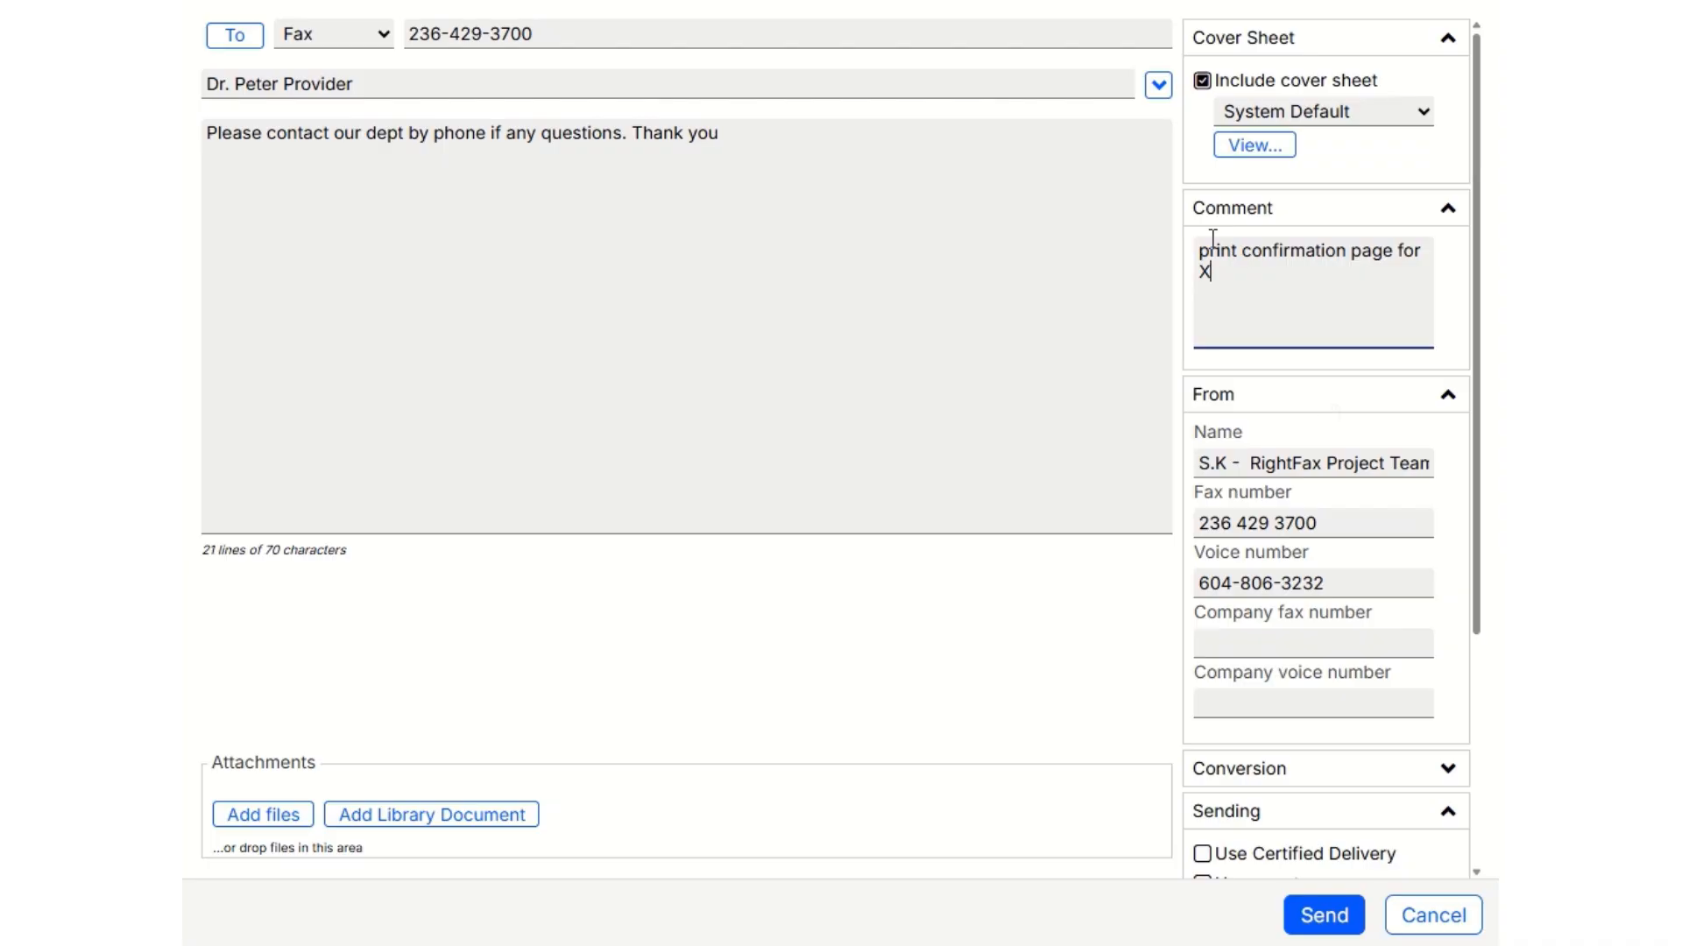
{"action": "left_click", "coordinate": [1327, 405]}
Attach SPH Clinic Report.pdf and the patient report PDF, and move SPH Clinic Report.pdf down and back up in the attachment order.
{"action": "left_click", "coordinate": [277, 827]}
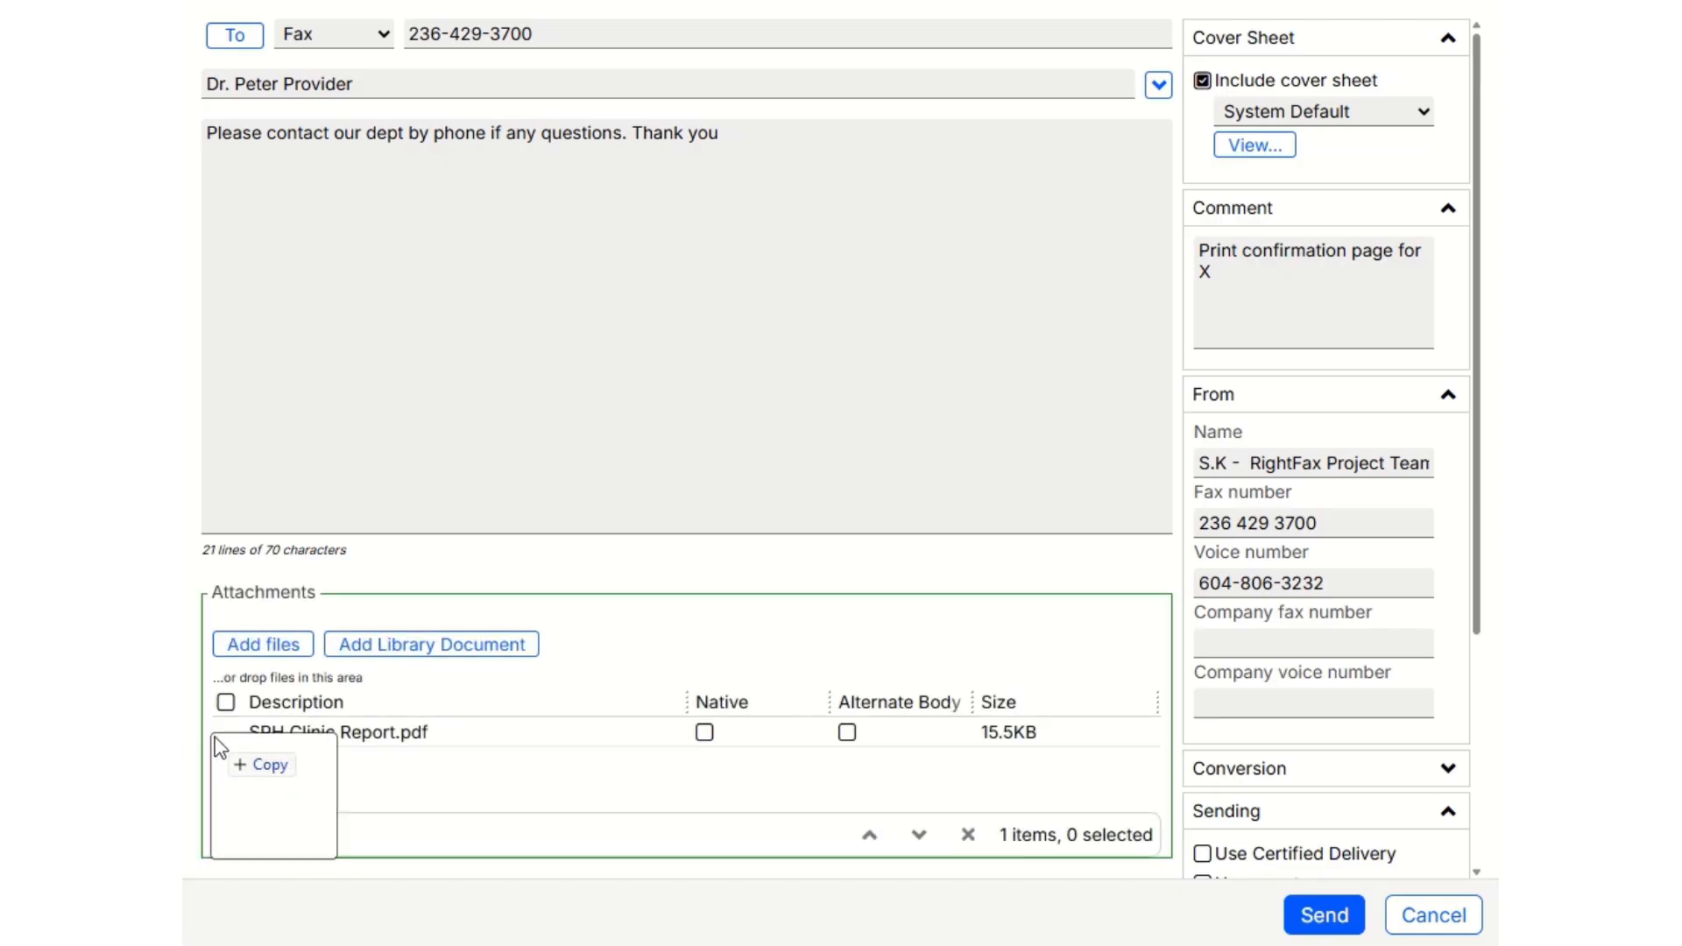
{"action": "left_click_drag", "start_coordinate": [216, 740], "coordinate": [235, 755]}
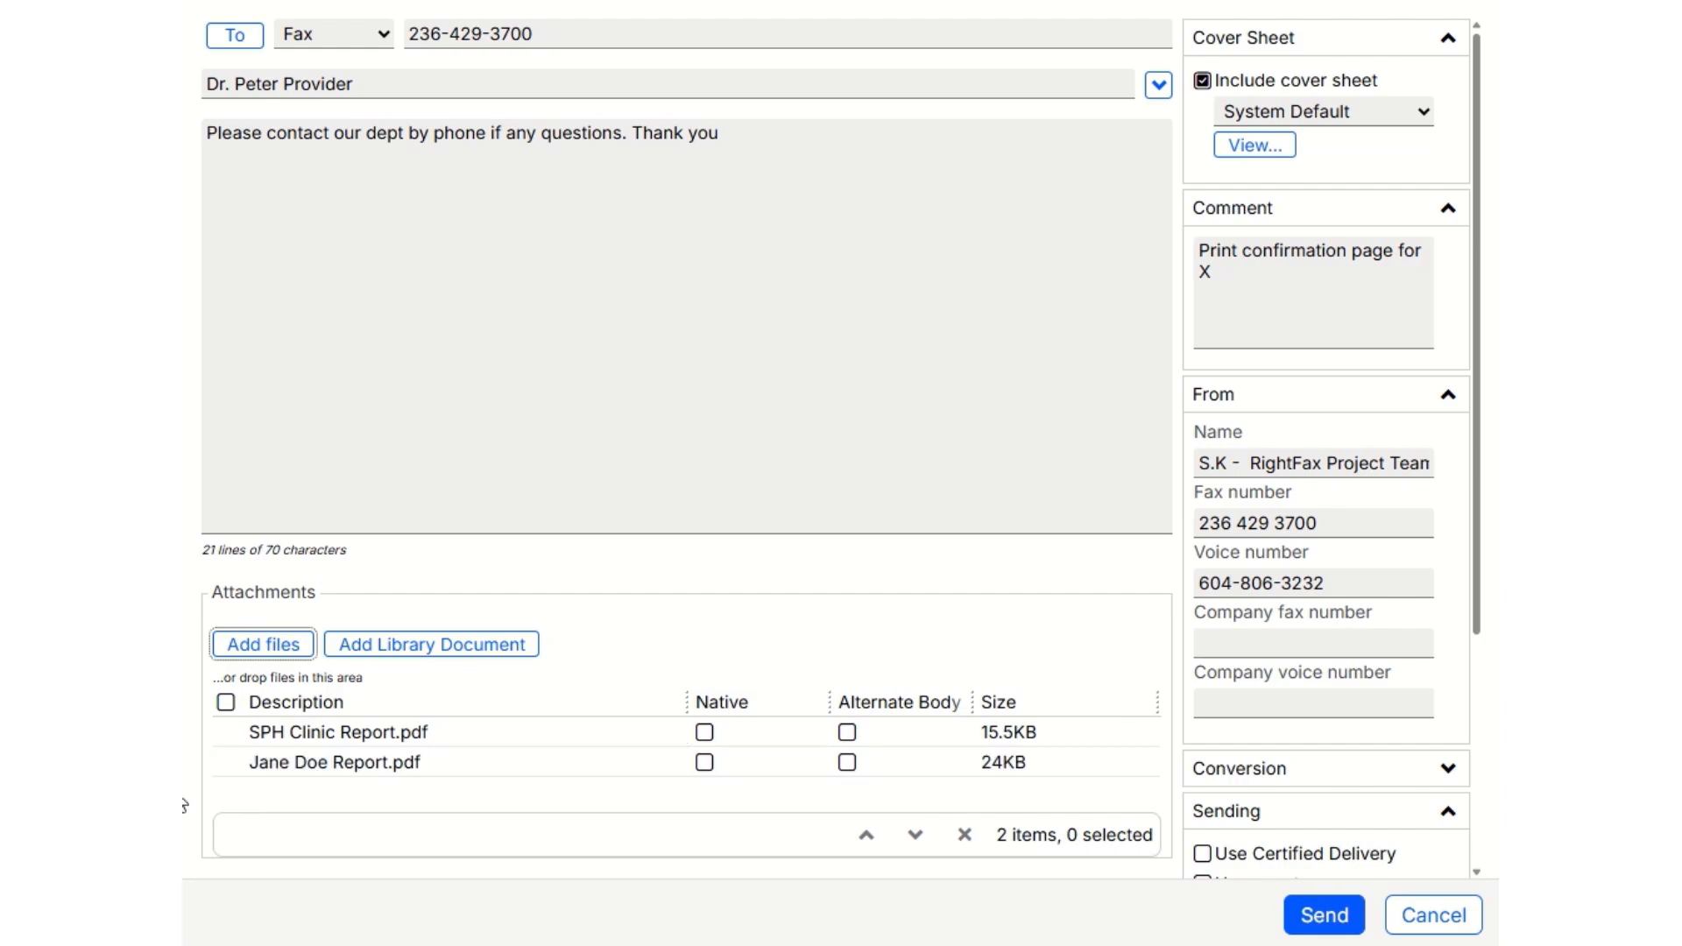
{"action": "left_click", "coordinate": [226, 735]}
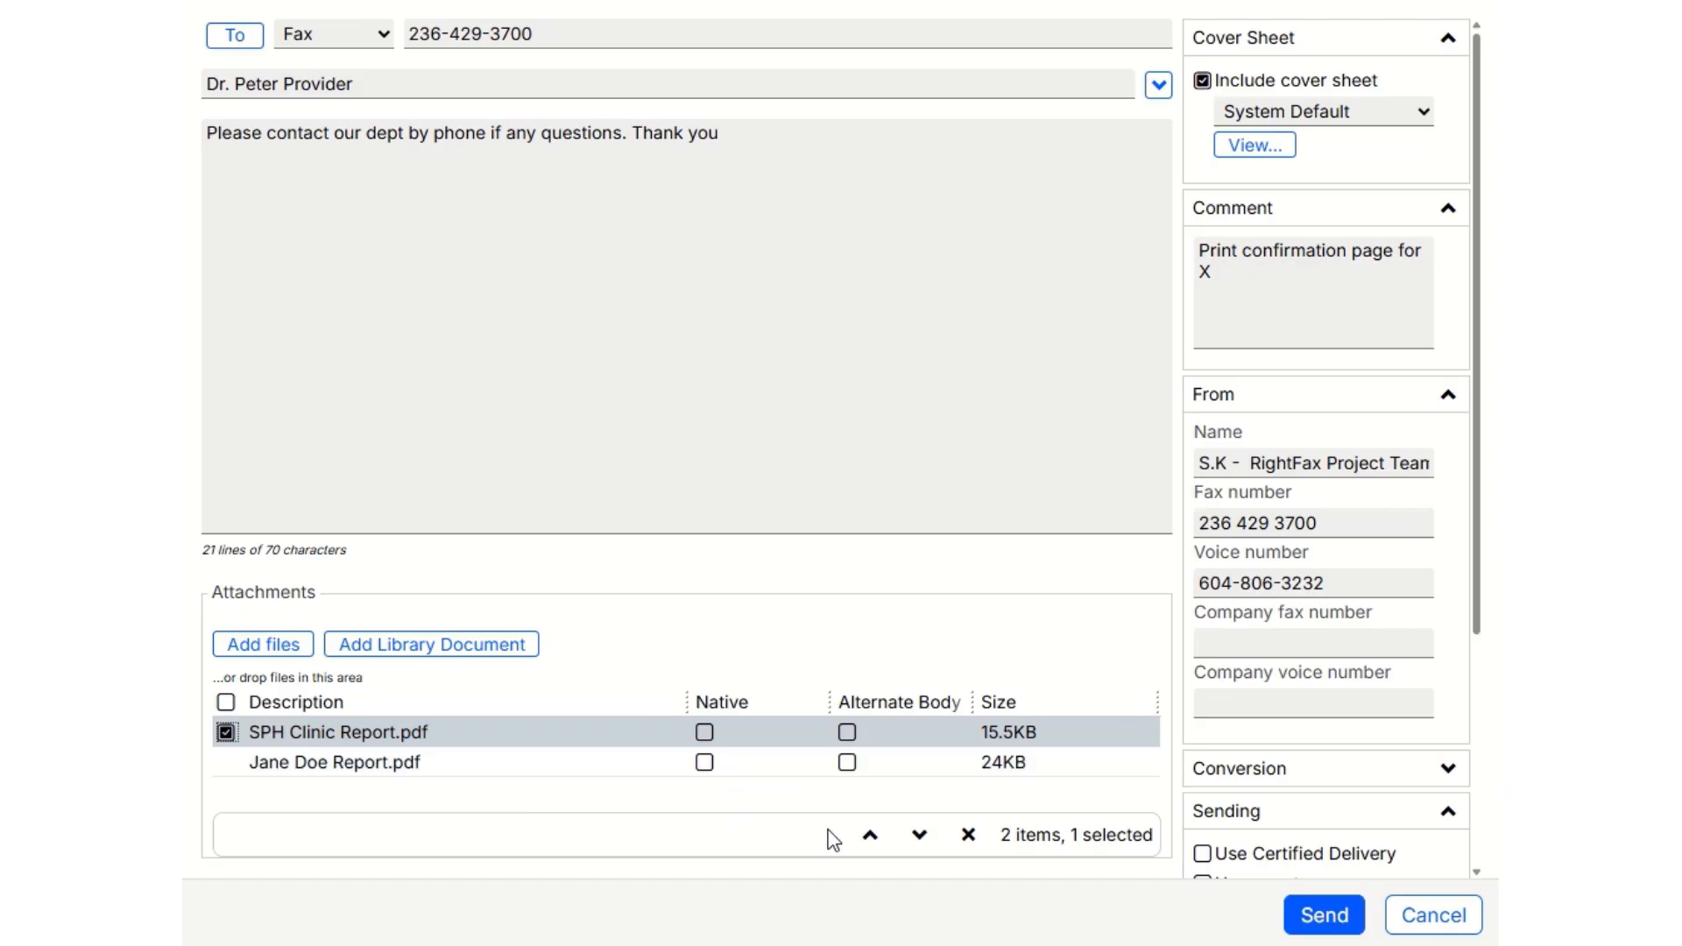
{"action": "left_click", "coordinate": [920, 837]}
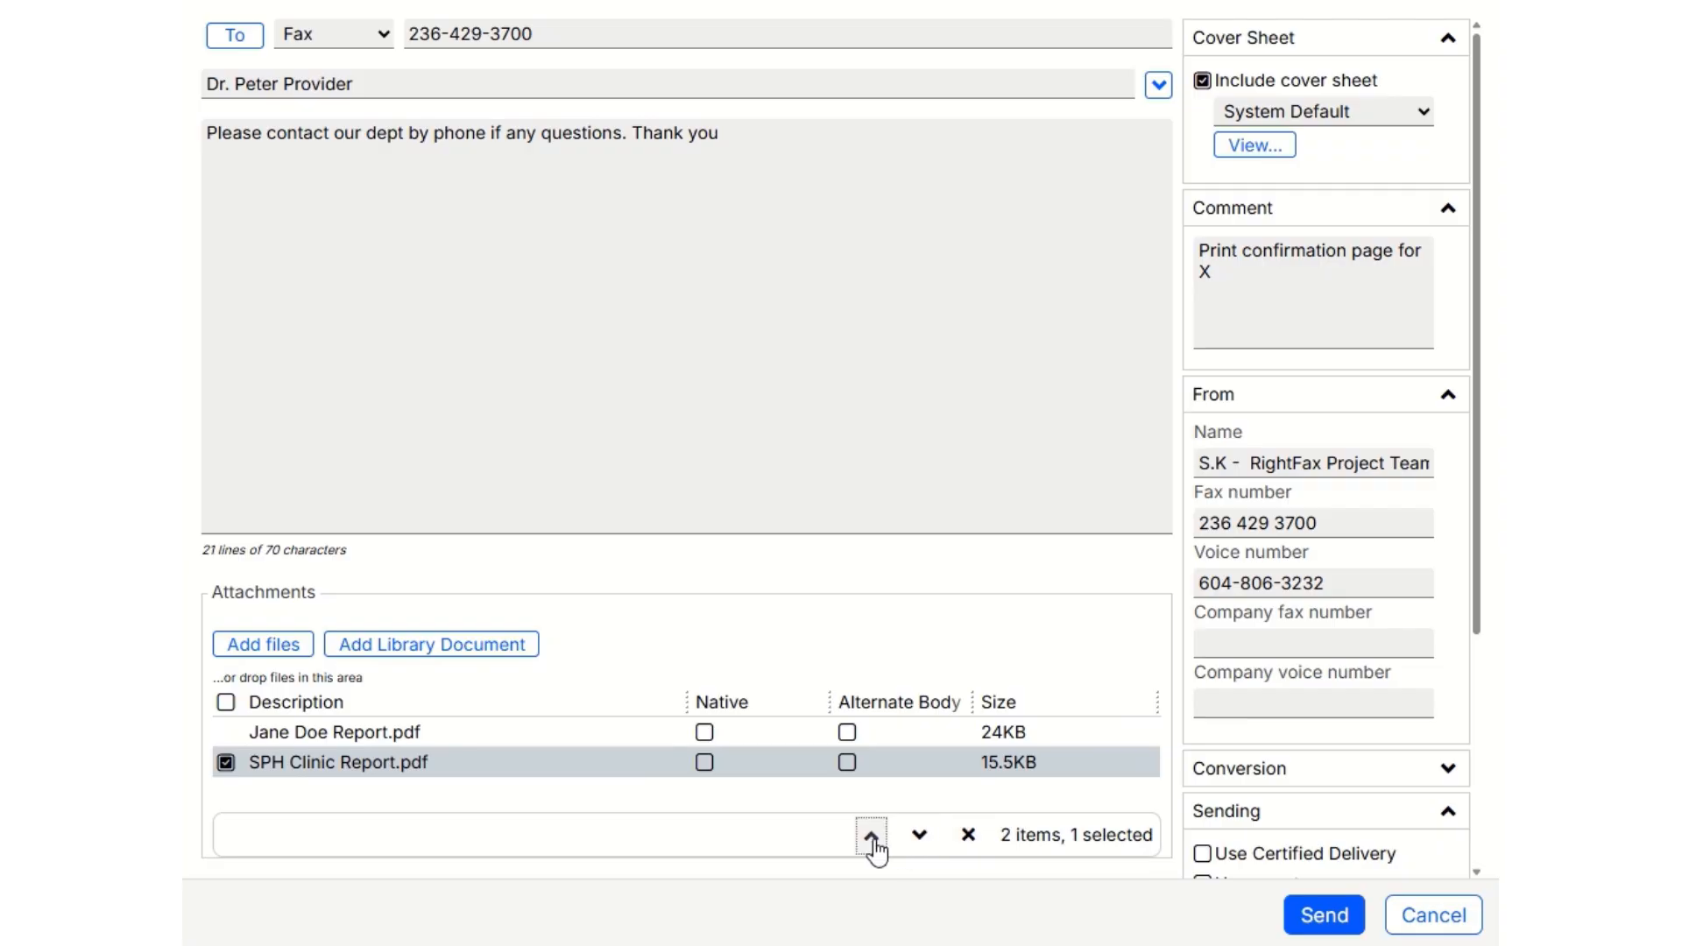
{"action": "left_click", "coordinate": [870, 838]}
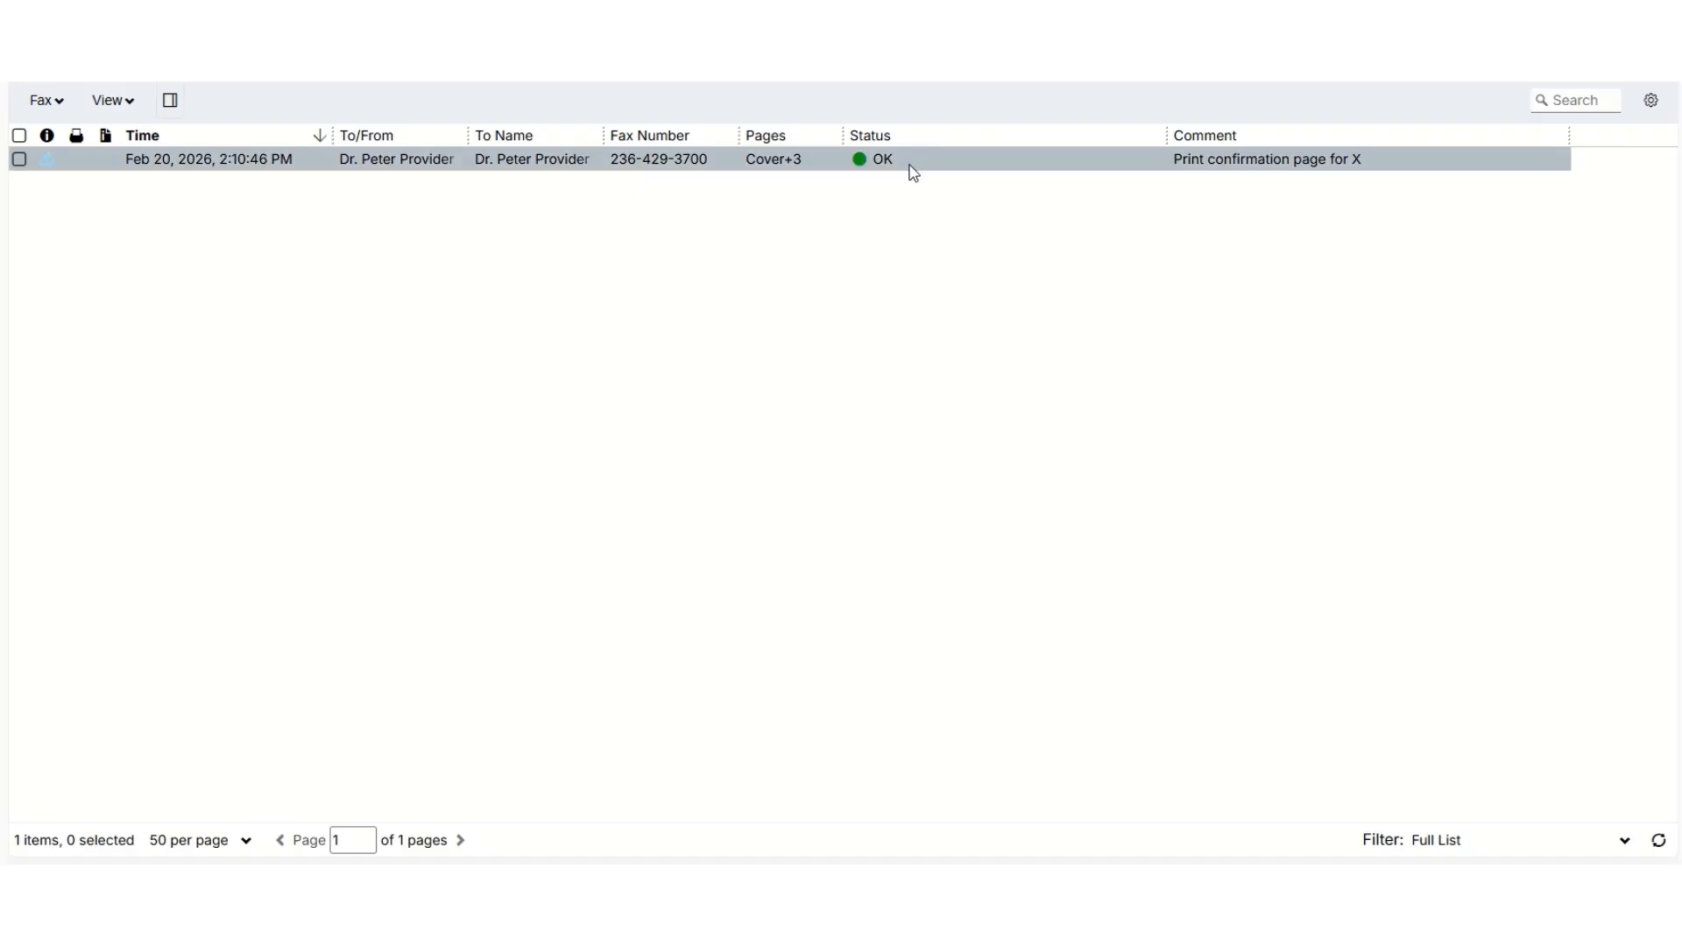
Preview the sent fax beside the fax list, widen the preview and enlarge its cover page for reading.
{"action": "left_click", "coordinate": [1382, 172]}
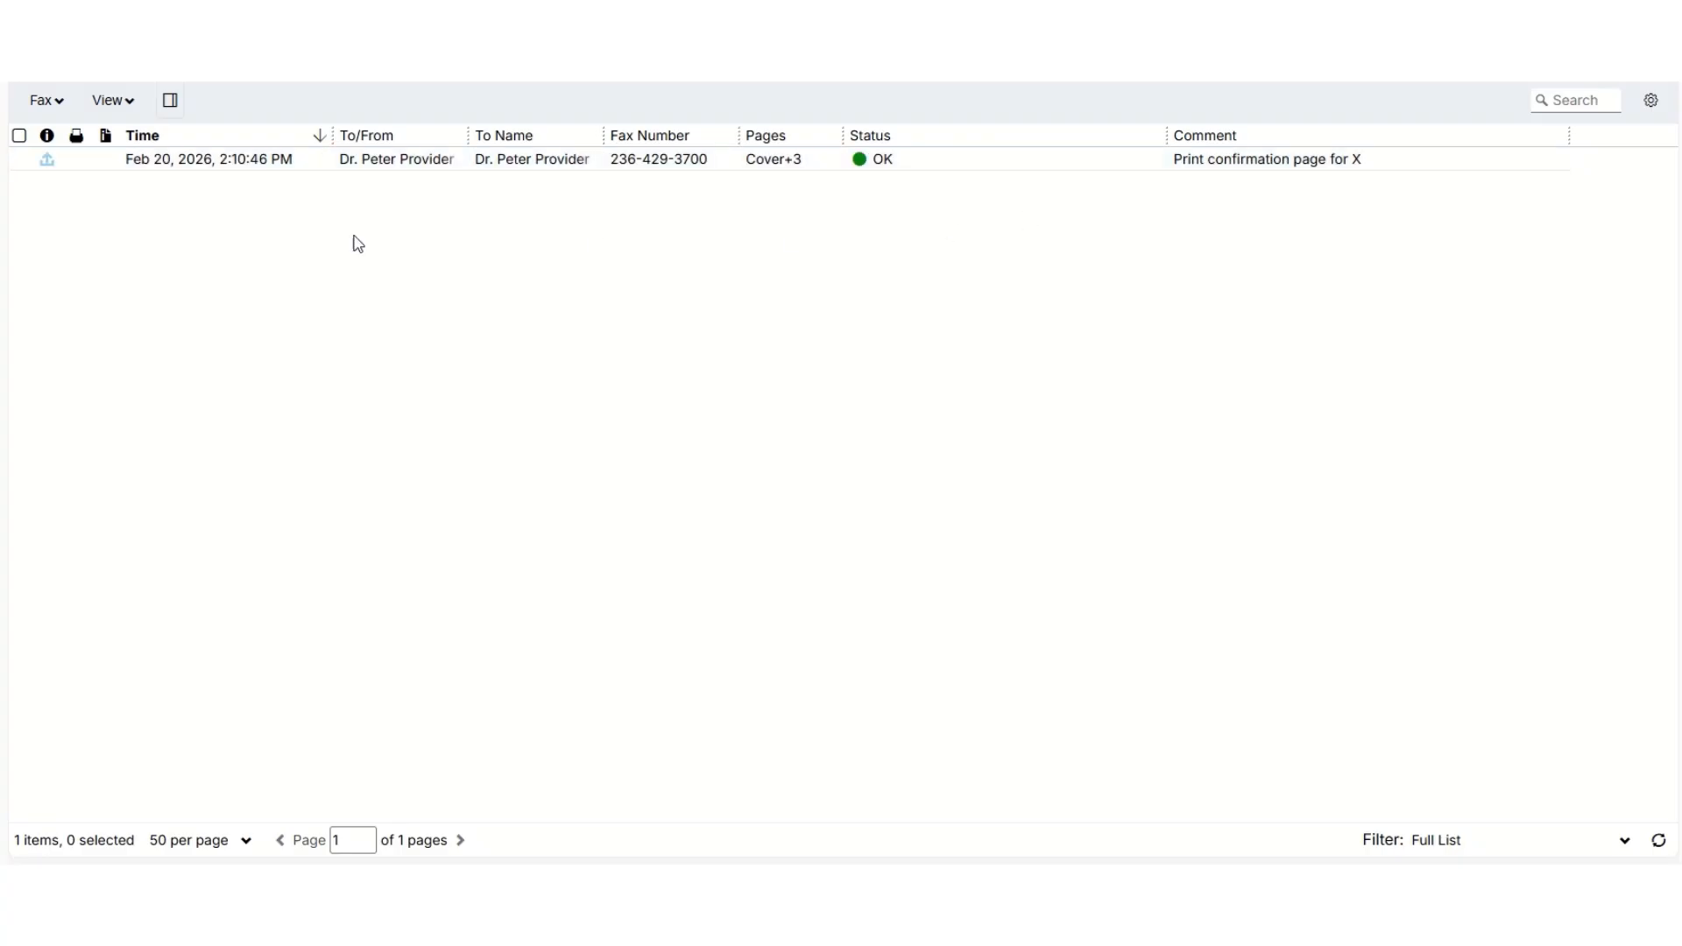
{"action": "left_click", "coordinate": [19, 159]}
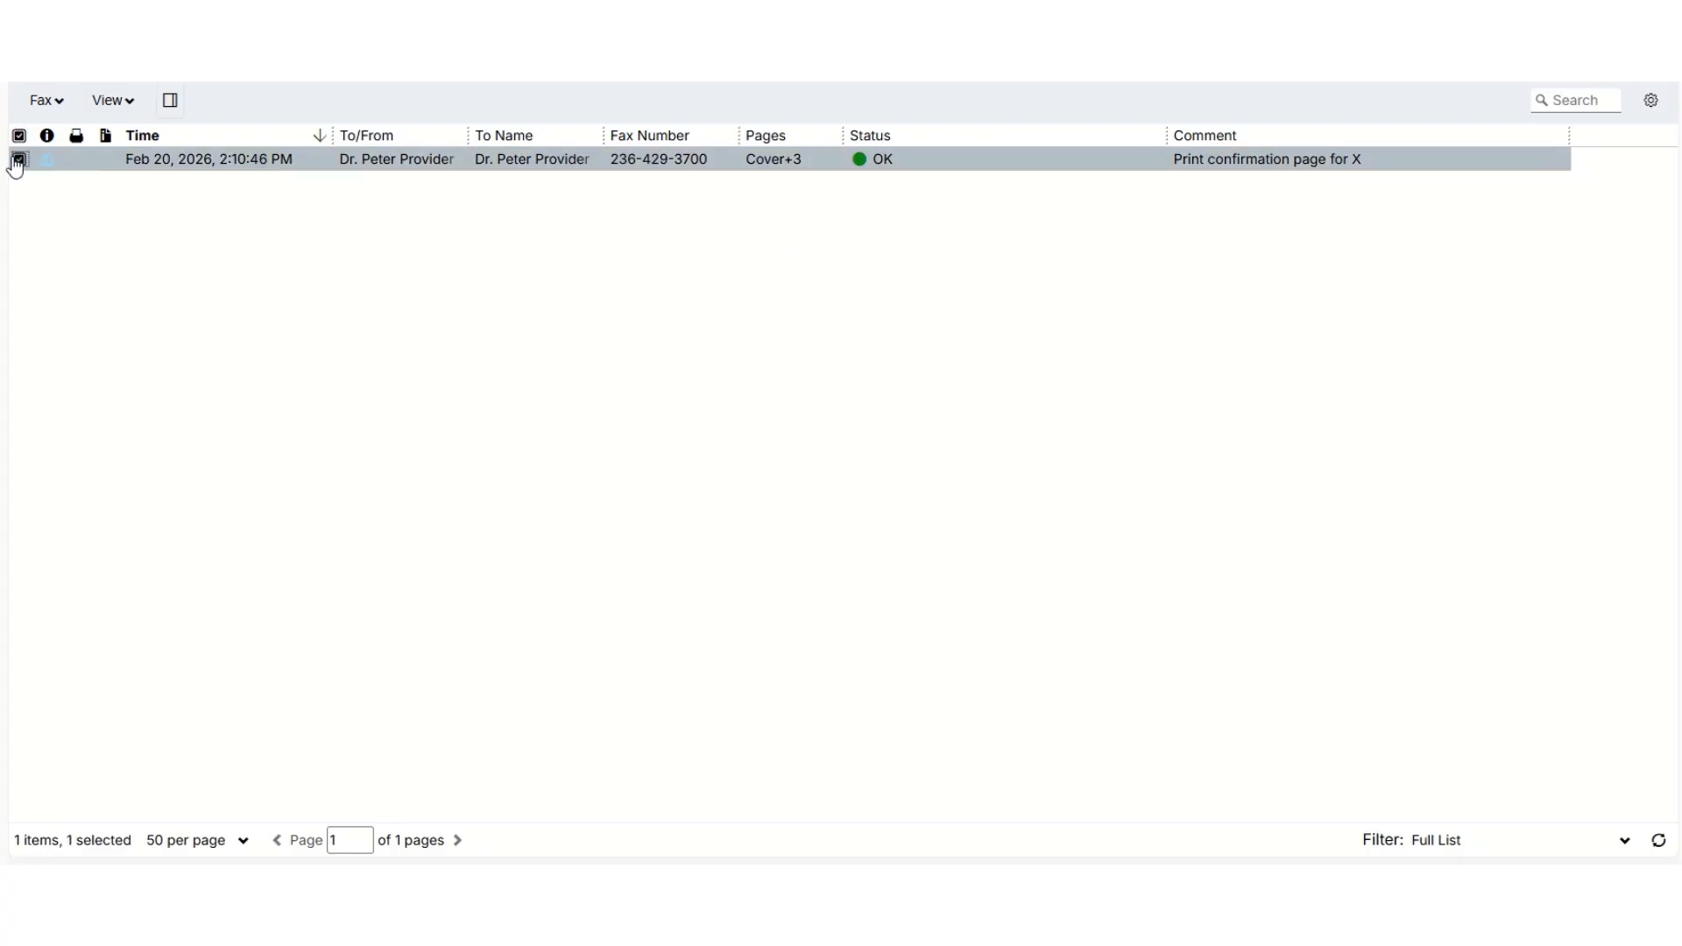
{"action": "left_click", "coordinate": [175, 105]}
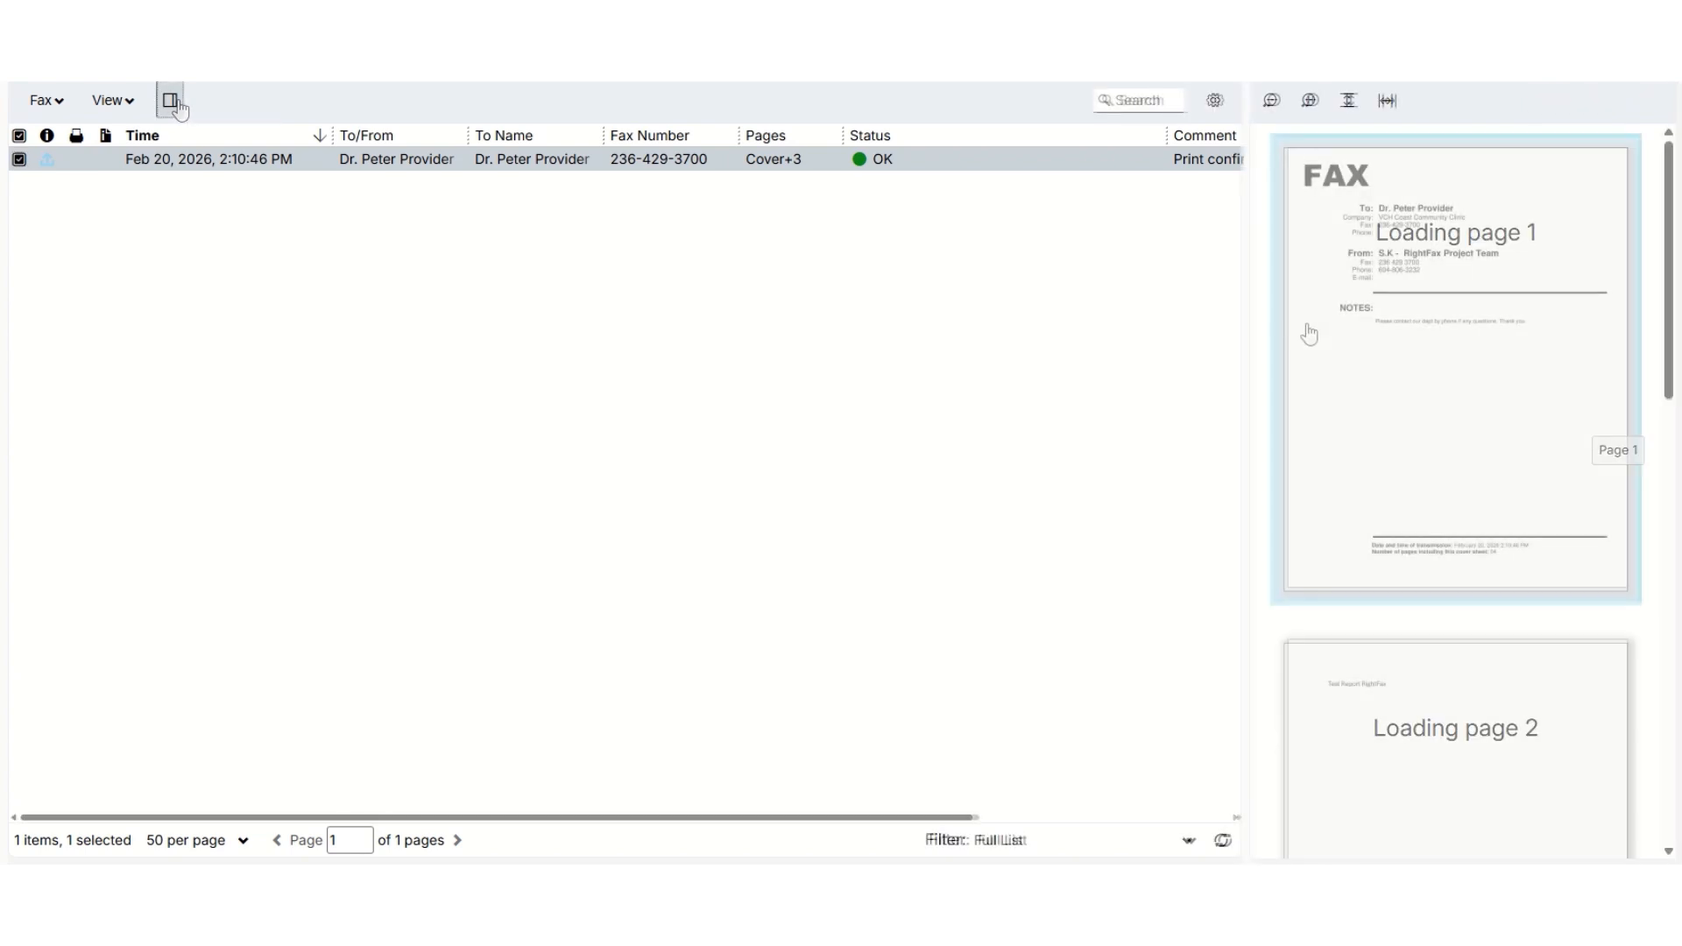
{"action": "left_click_drag", "start_coordinate": [1250, 291], "coordinate": [992, 313]}
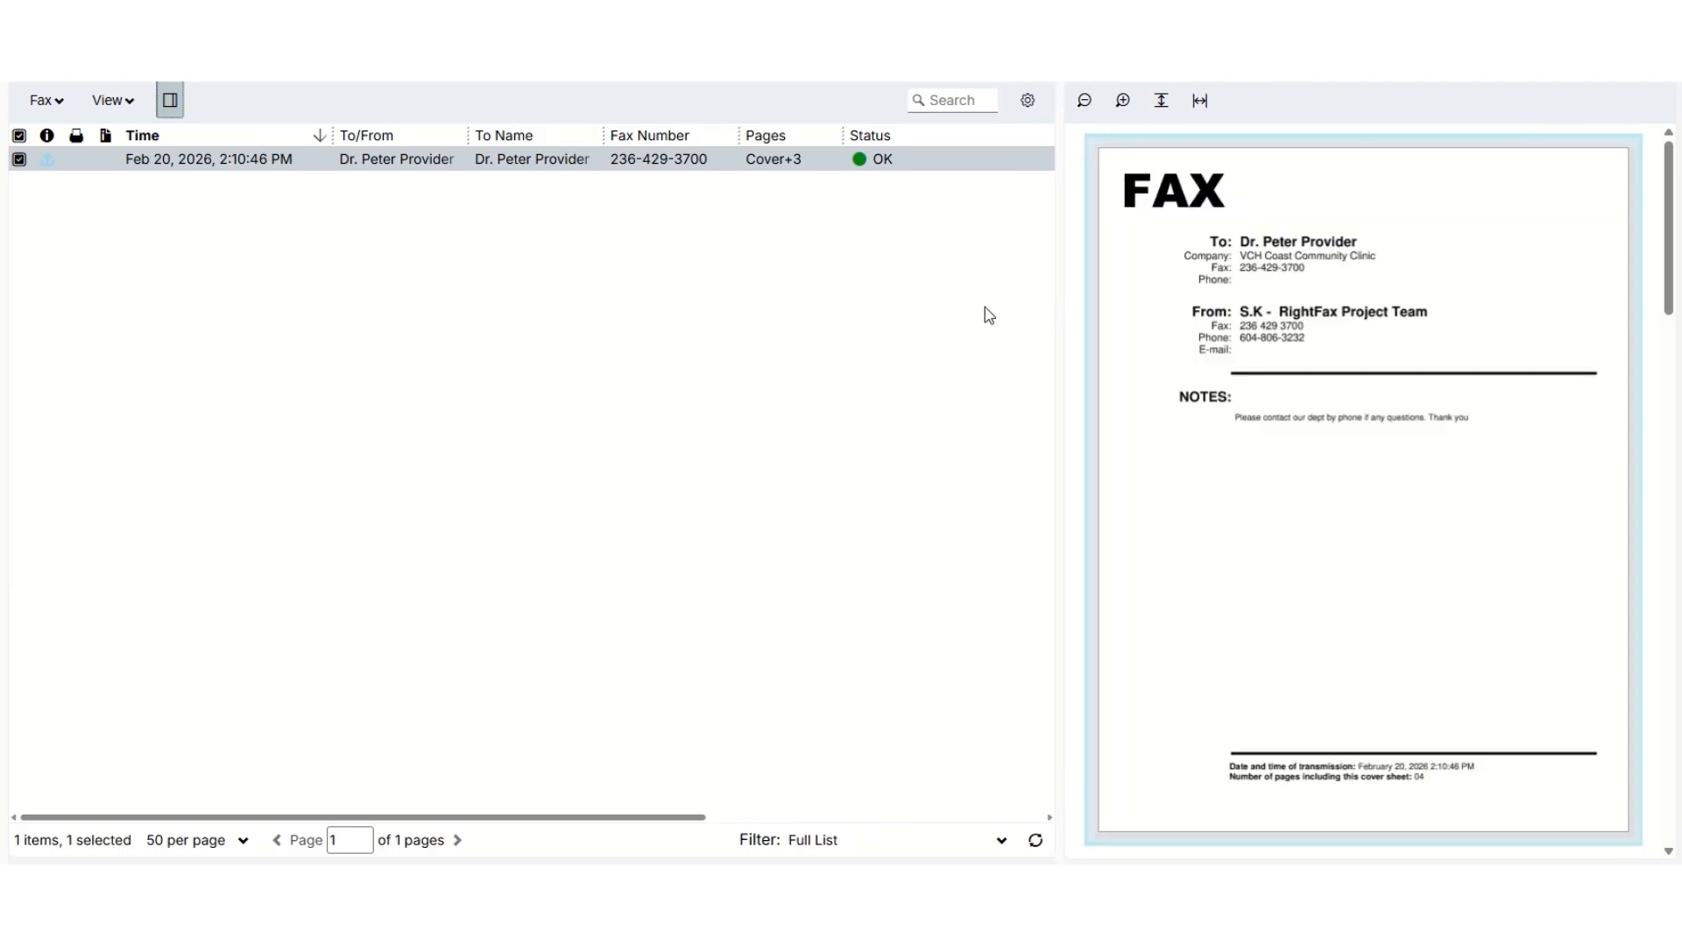
{"action": "left_click", "coordinate": [1125, 106]}
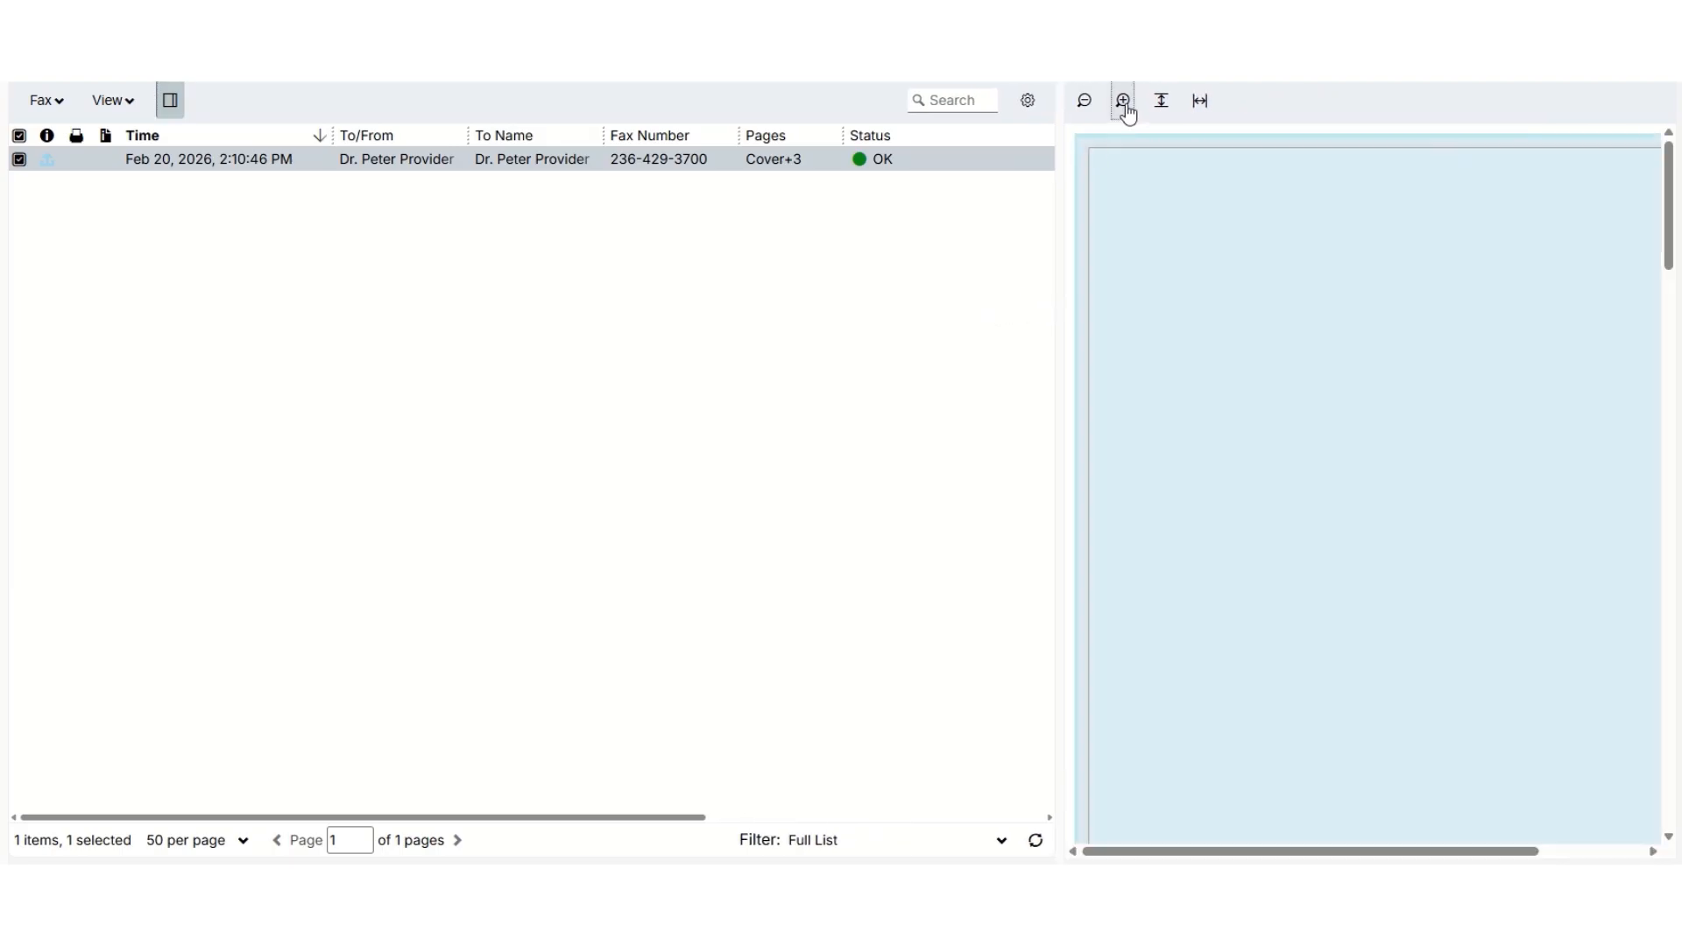
{"action": "left_click", "coordinate": [1125, 104]}
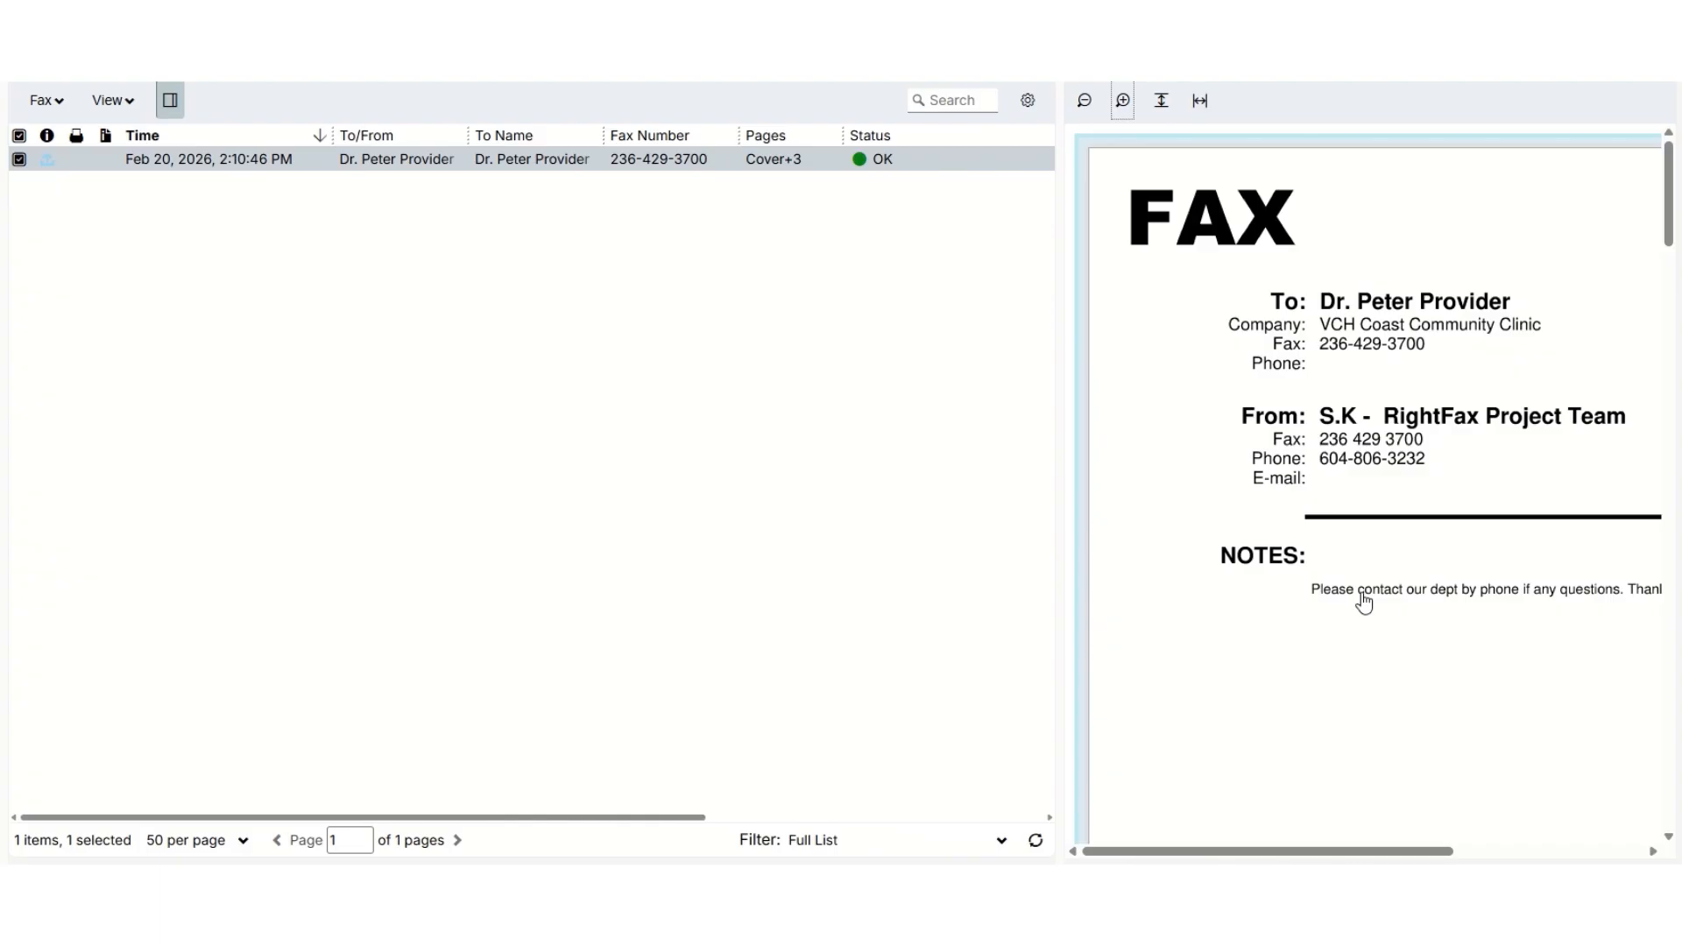
View the sent fax's confirmation page and check the file formats offered for downloading it.
{"action": "left_click", "coordinate": [51, 256]}
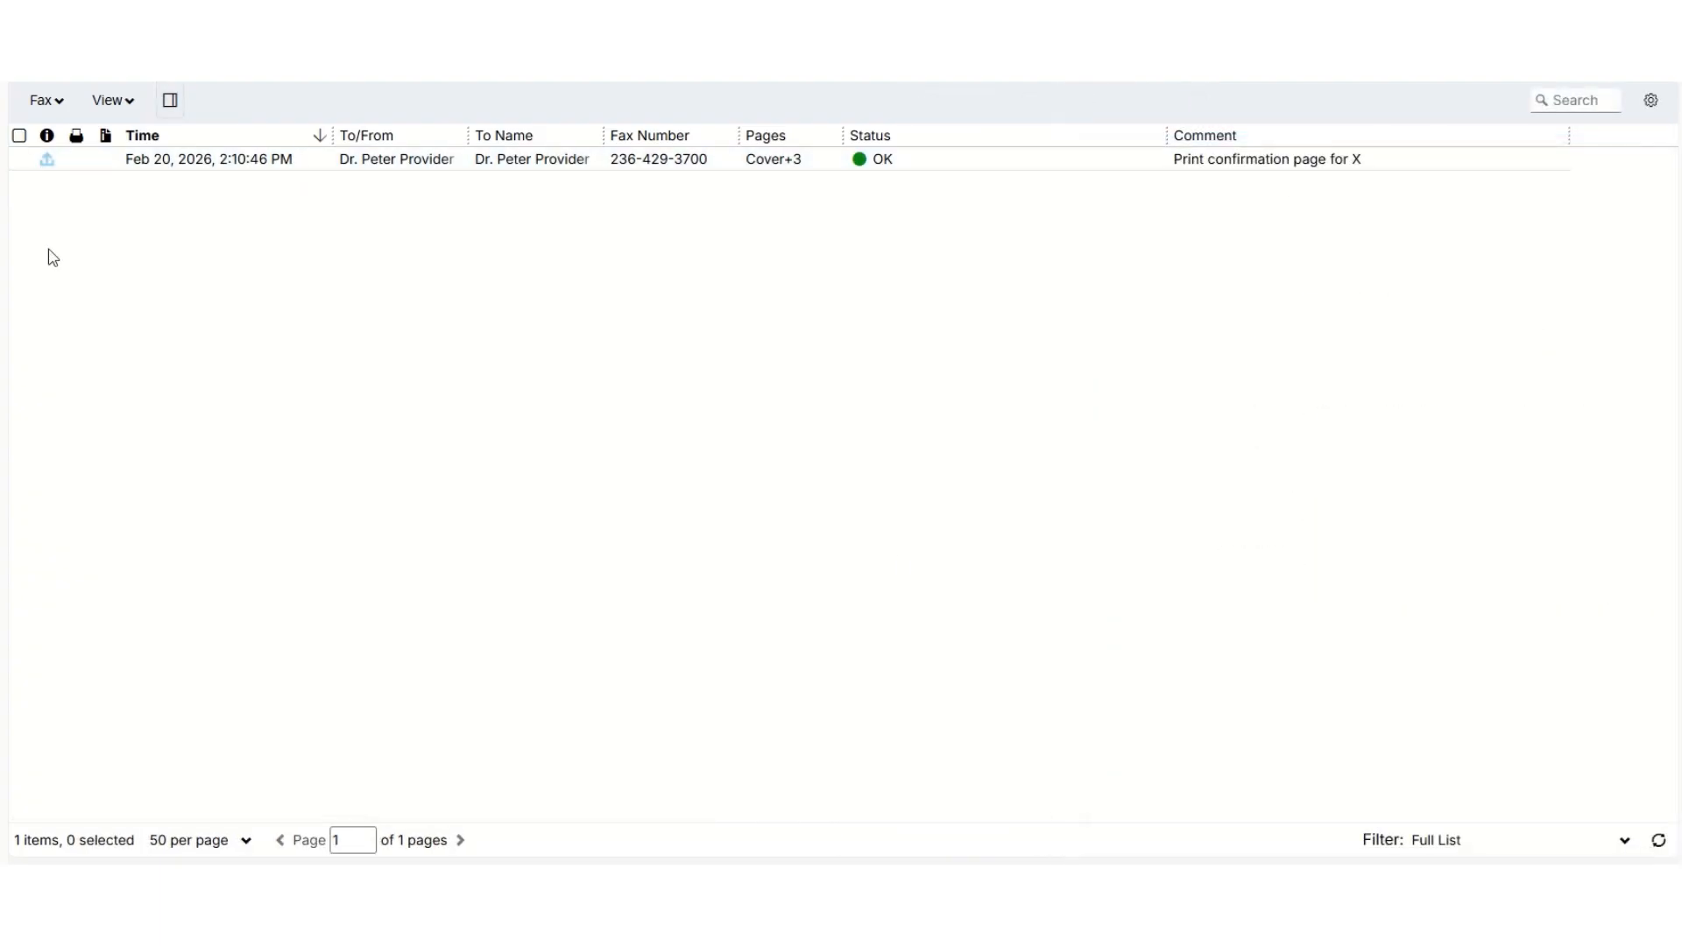
{"action": "left_click", "coordinate": [19, 160]}
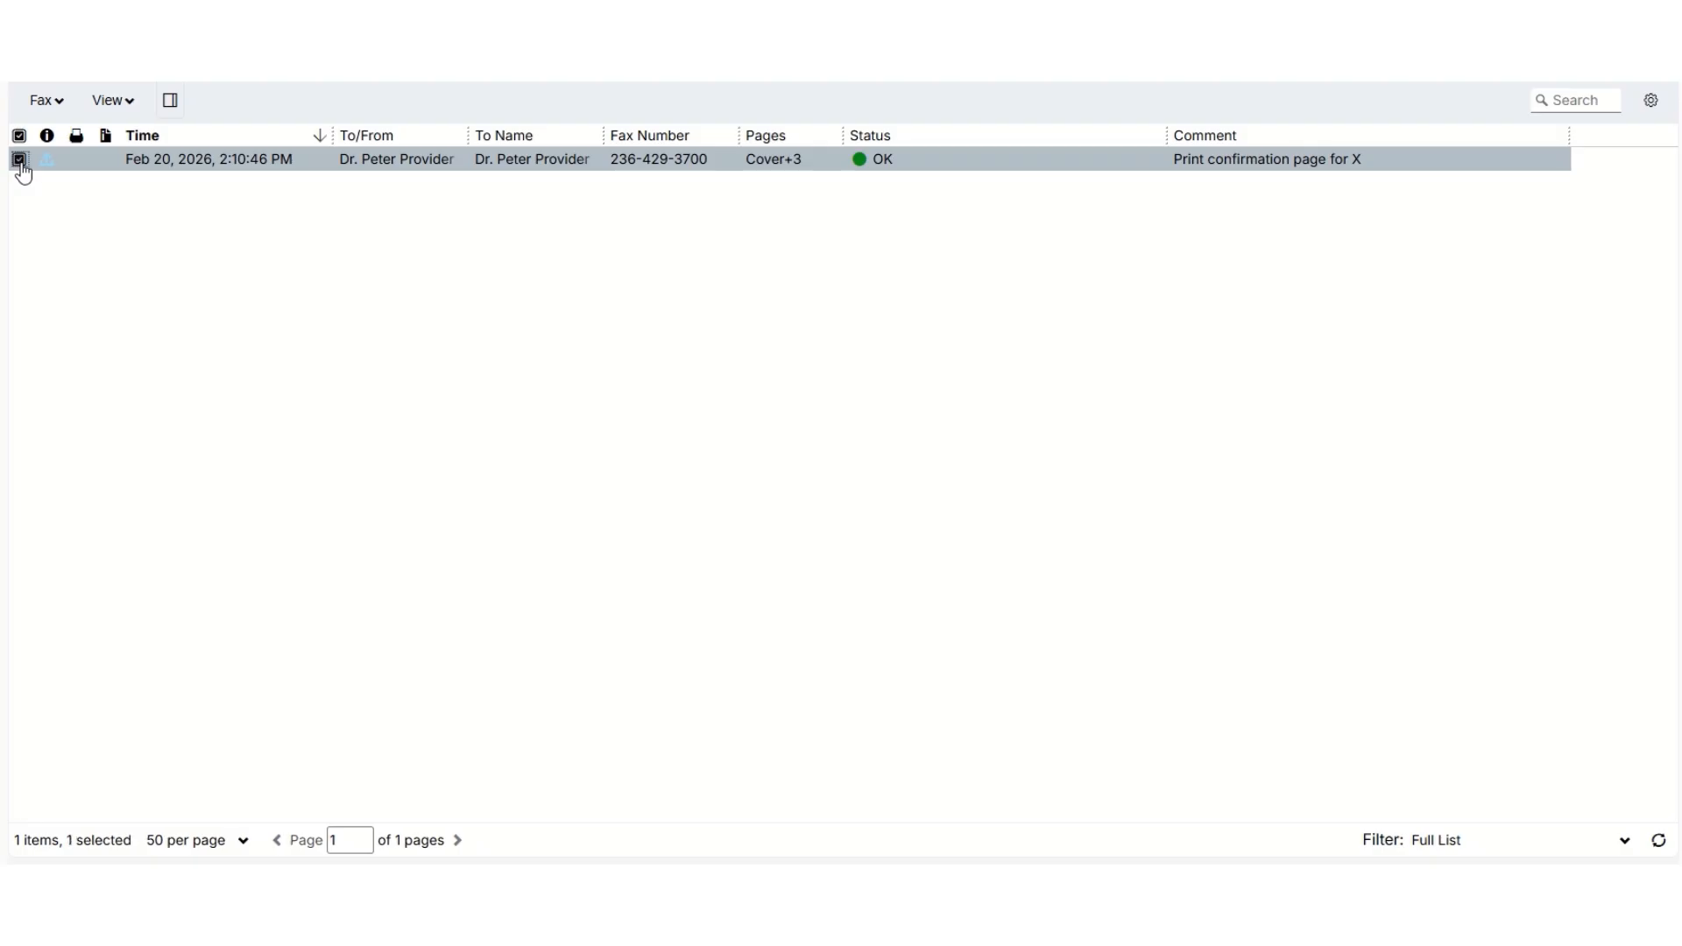
{"action": "left_click", "coordinate": [132, 103]}
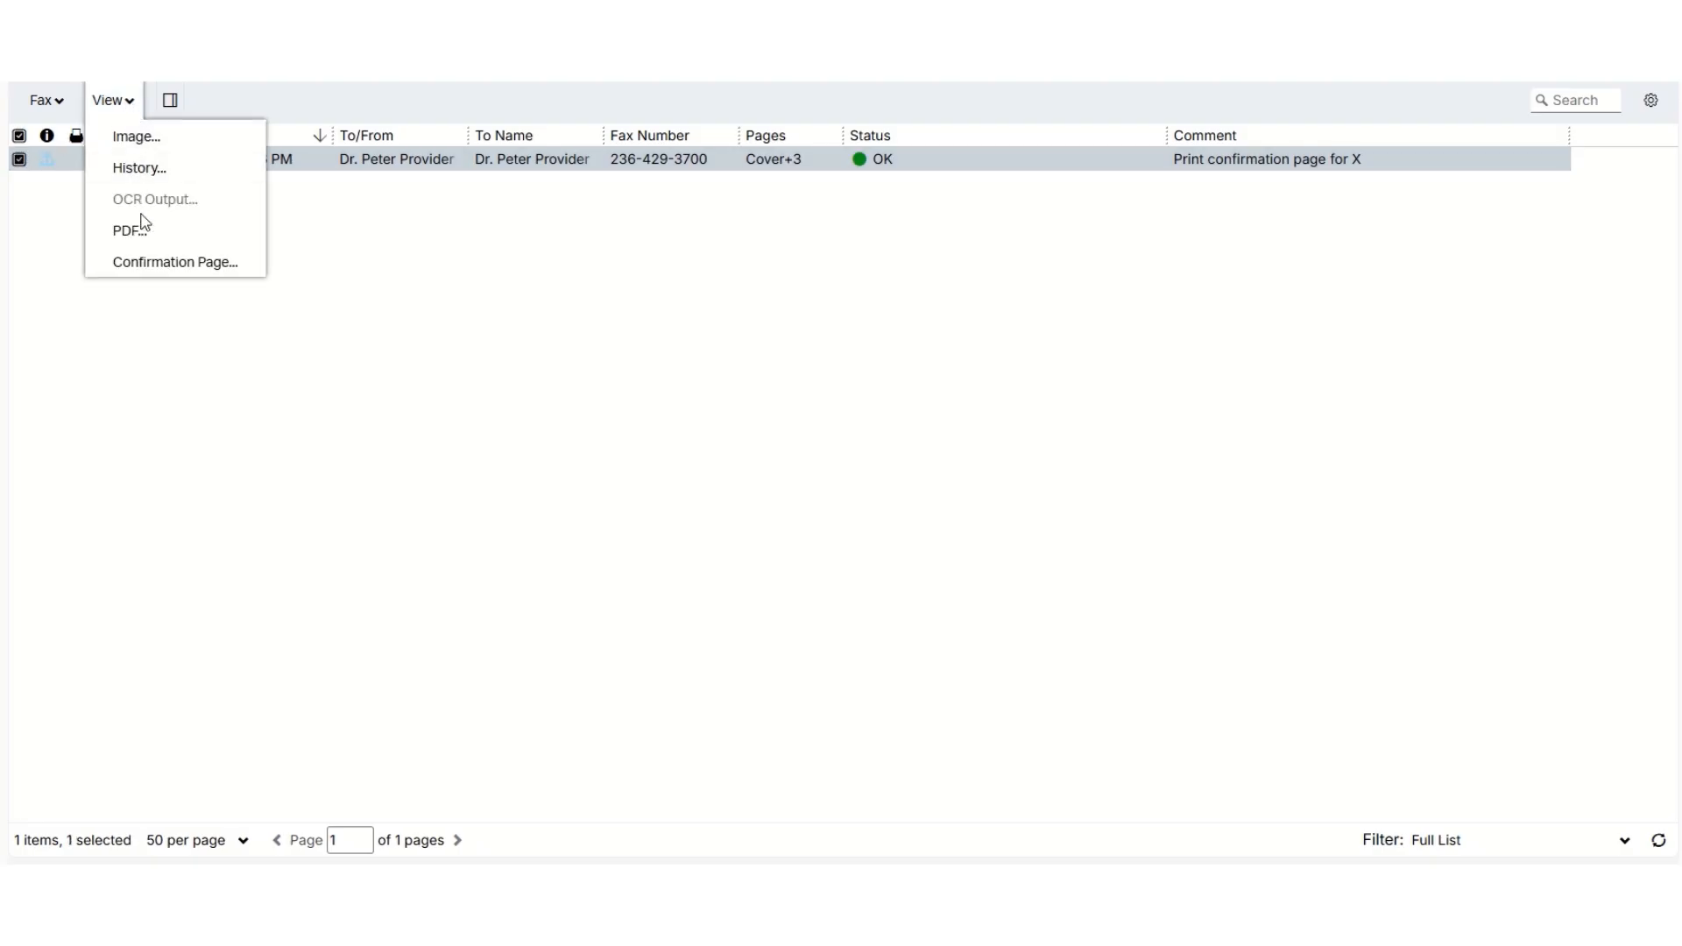
{"action": "left_click", "coordinate": [146, 268]}
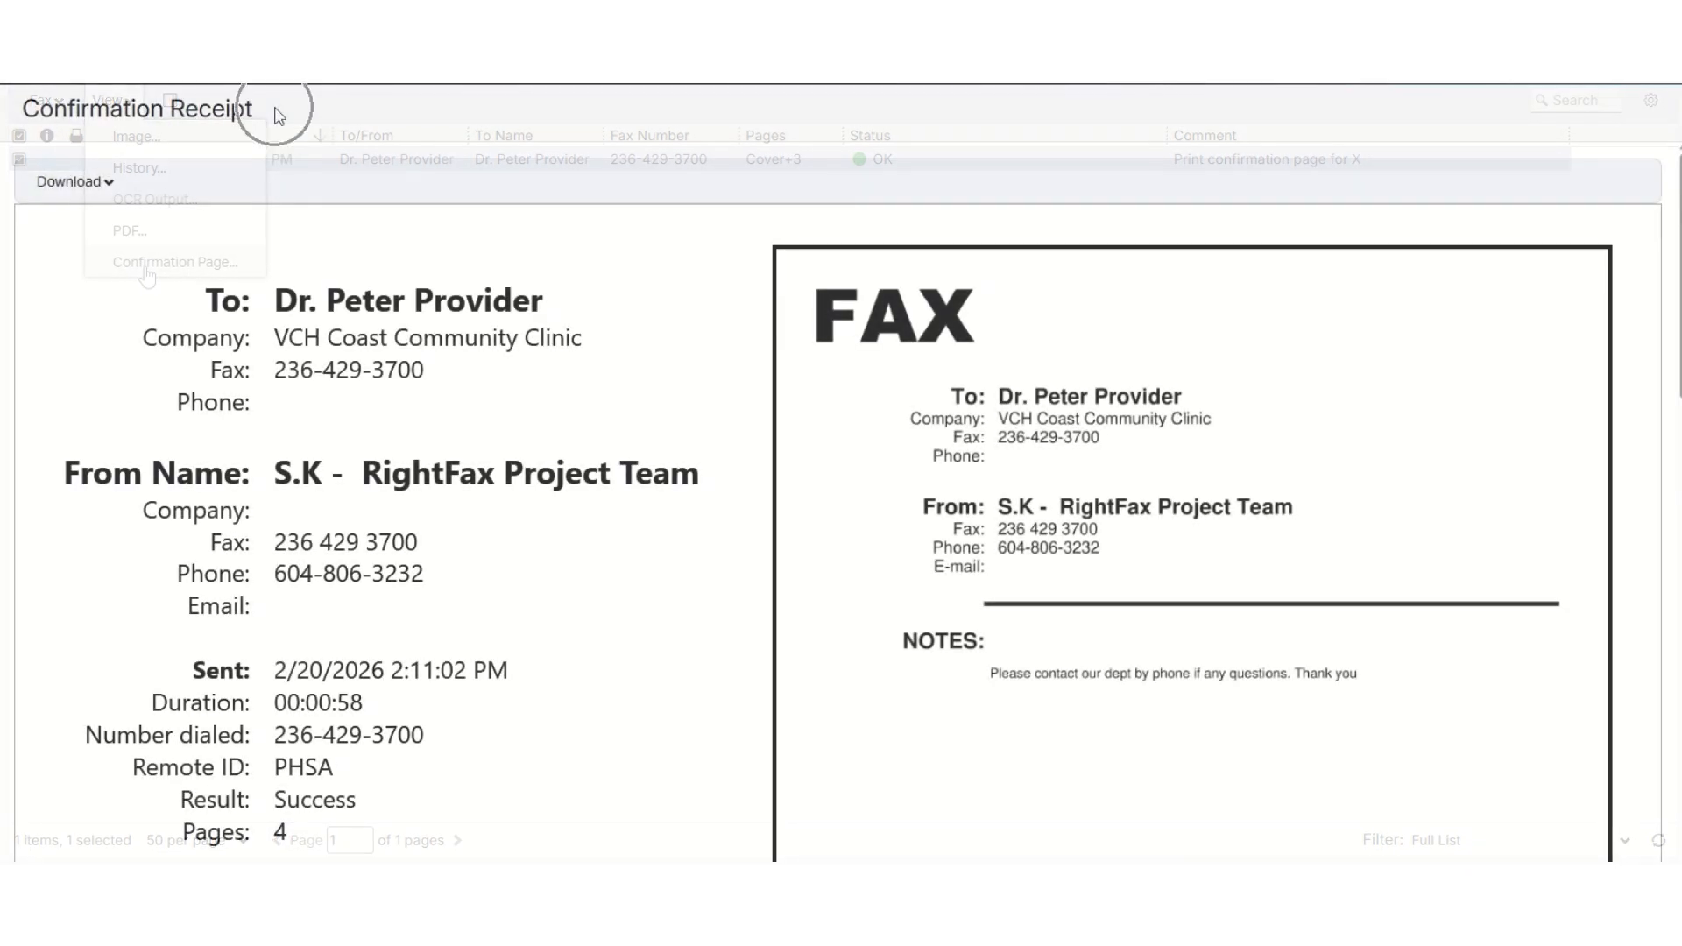
{"action": "left_click", "coordinate": [114, 184]}
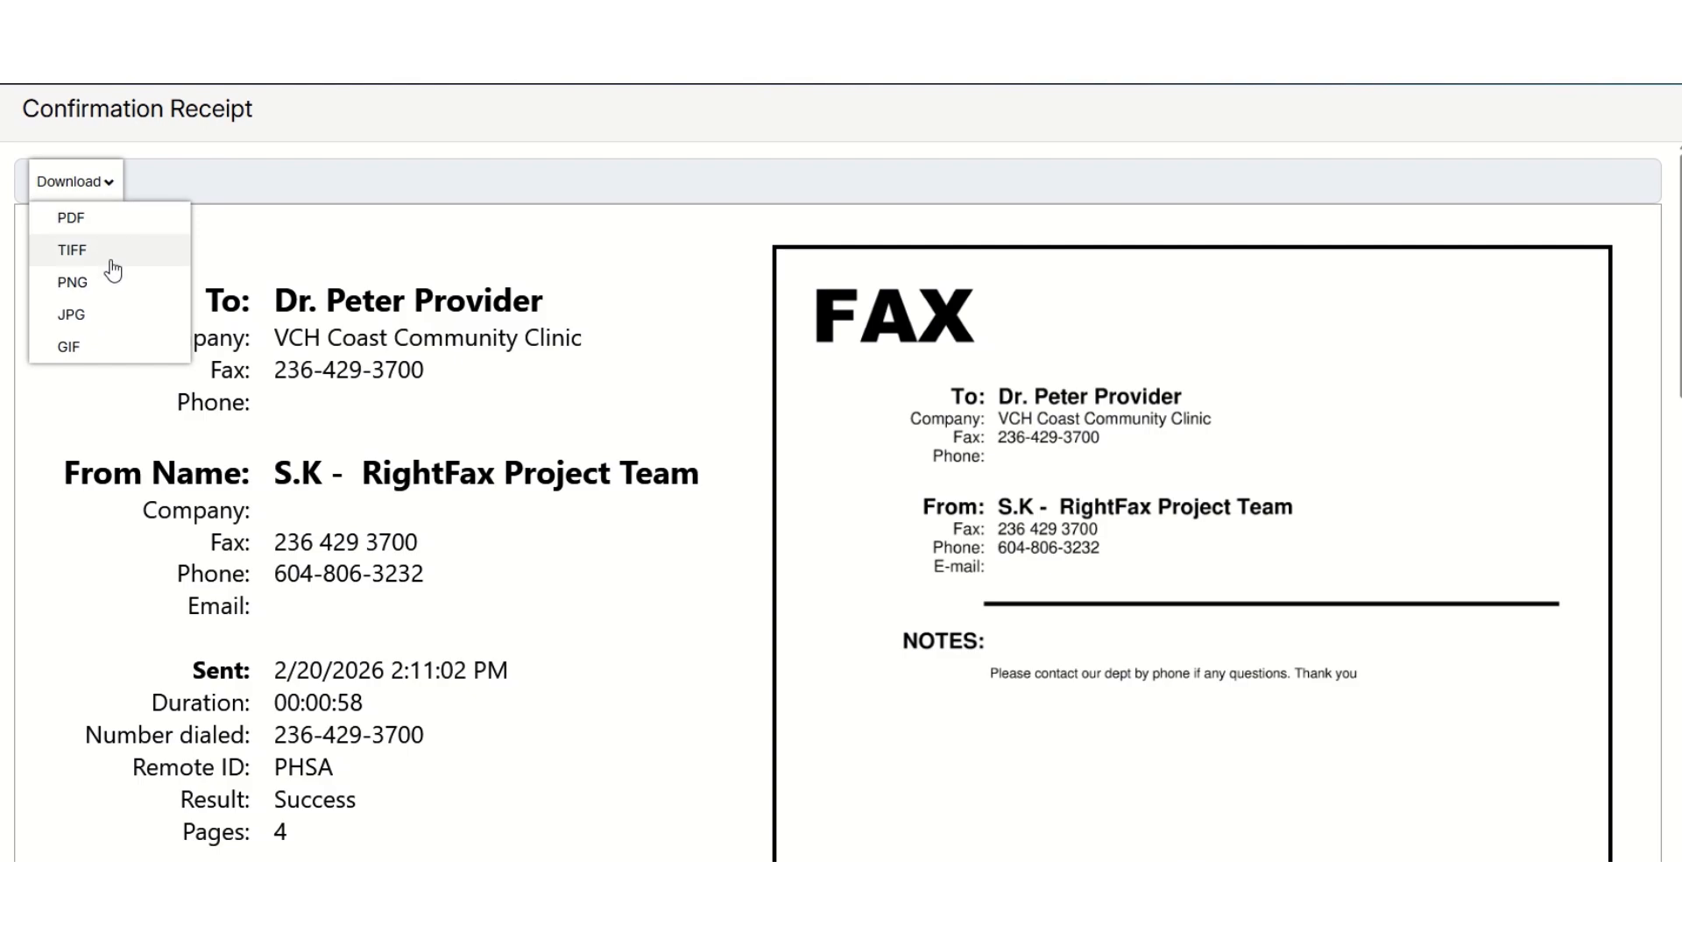
{"action": "left_click", "coordinate": [104, 390]}
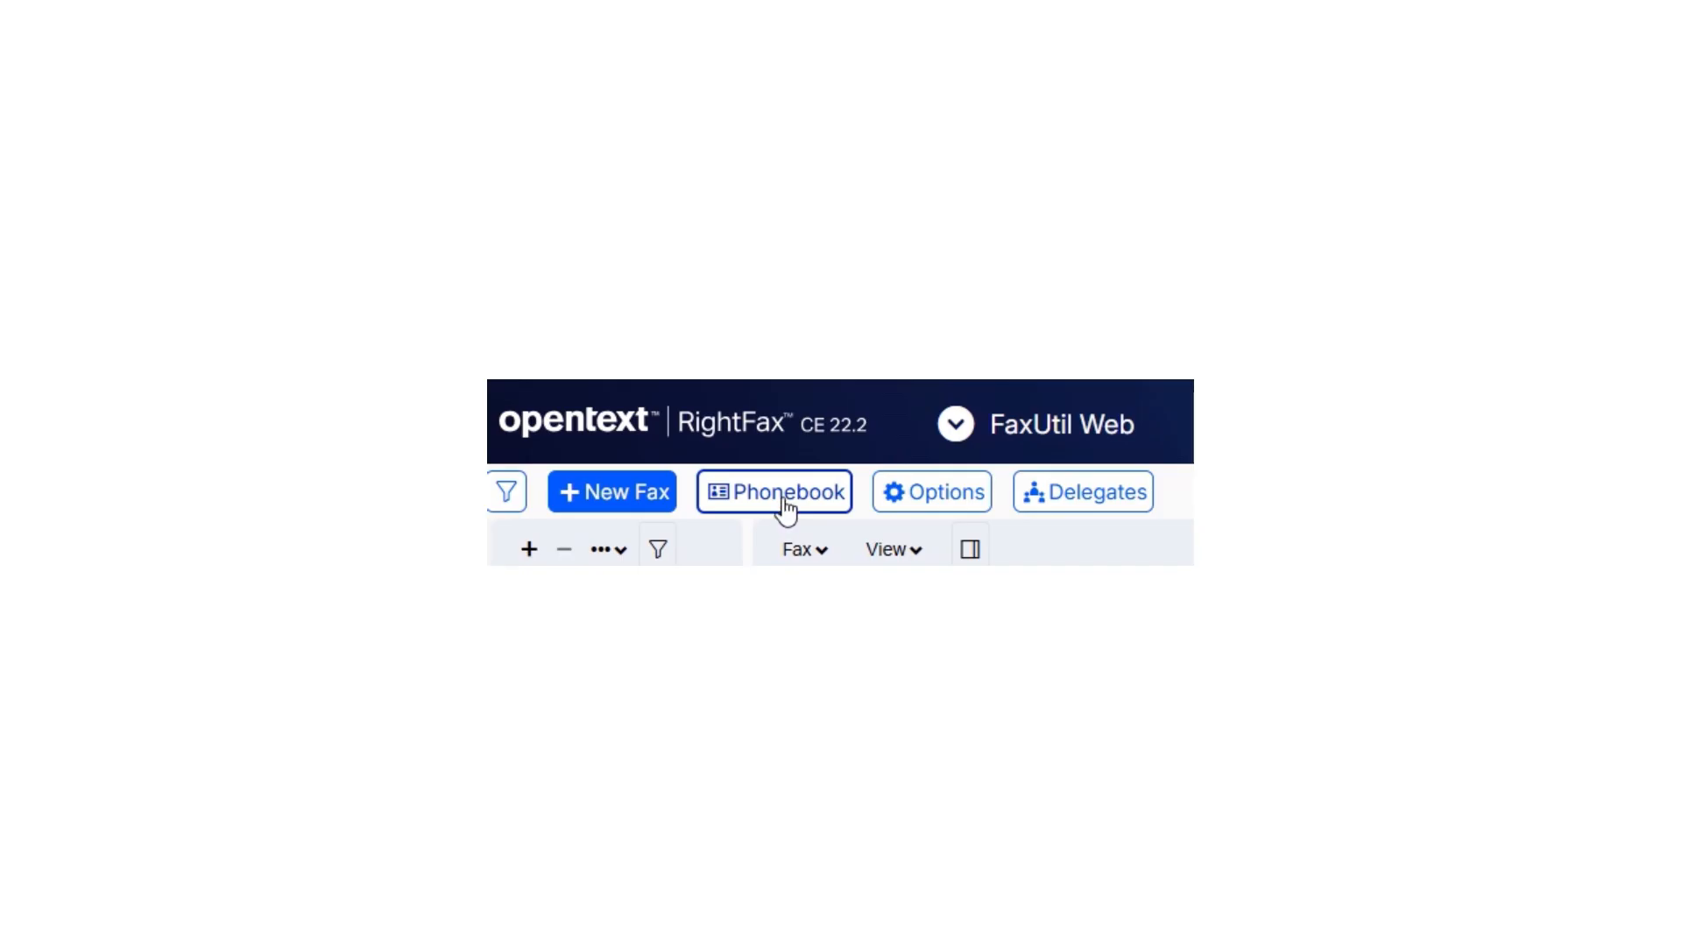
Create a published, read-only phonebook entry BETA_PHARMACY for Main Fax at Beta Pharmacy and Supplies, with contact details and the note "Try Fax #2 when busy".
{"action": "left_click", "coordinate": [784, 500]}
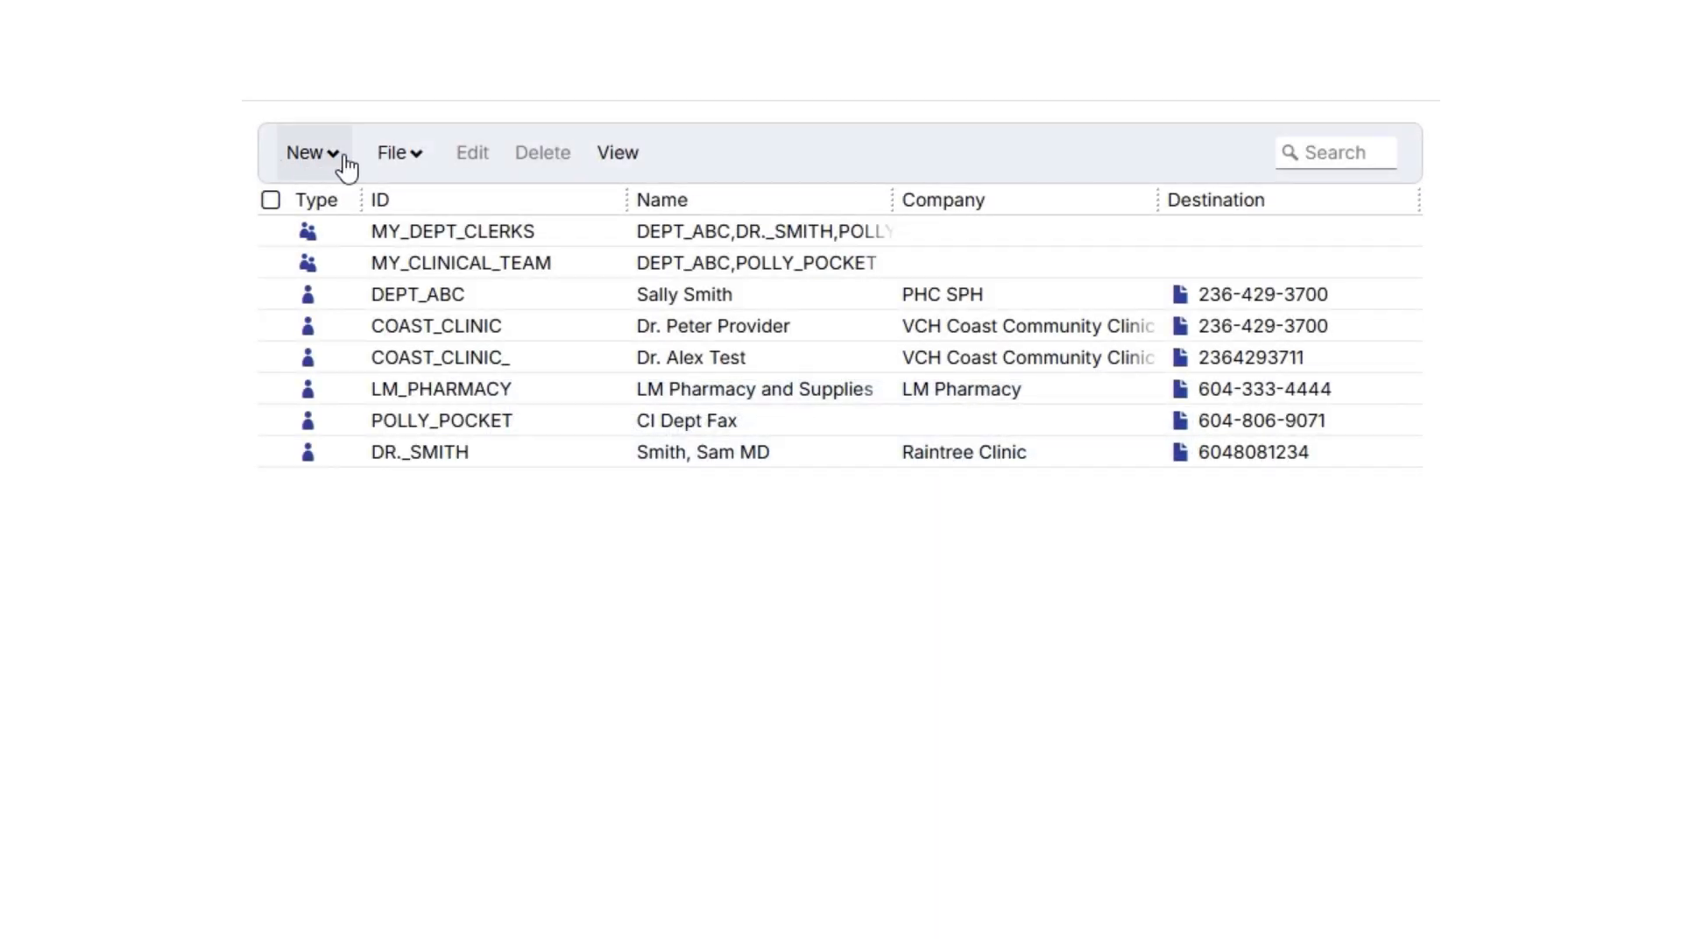
{"action": "left_click", "coordinate": [347, 165]}
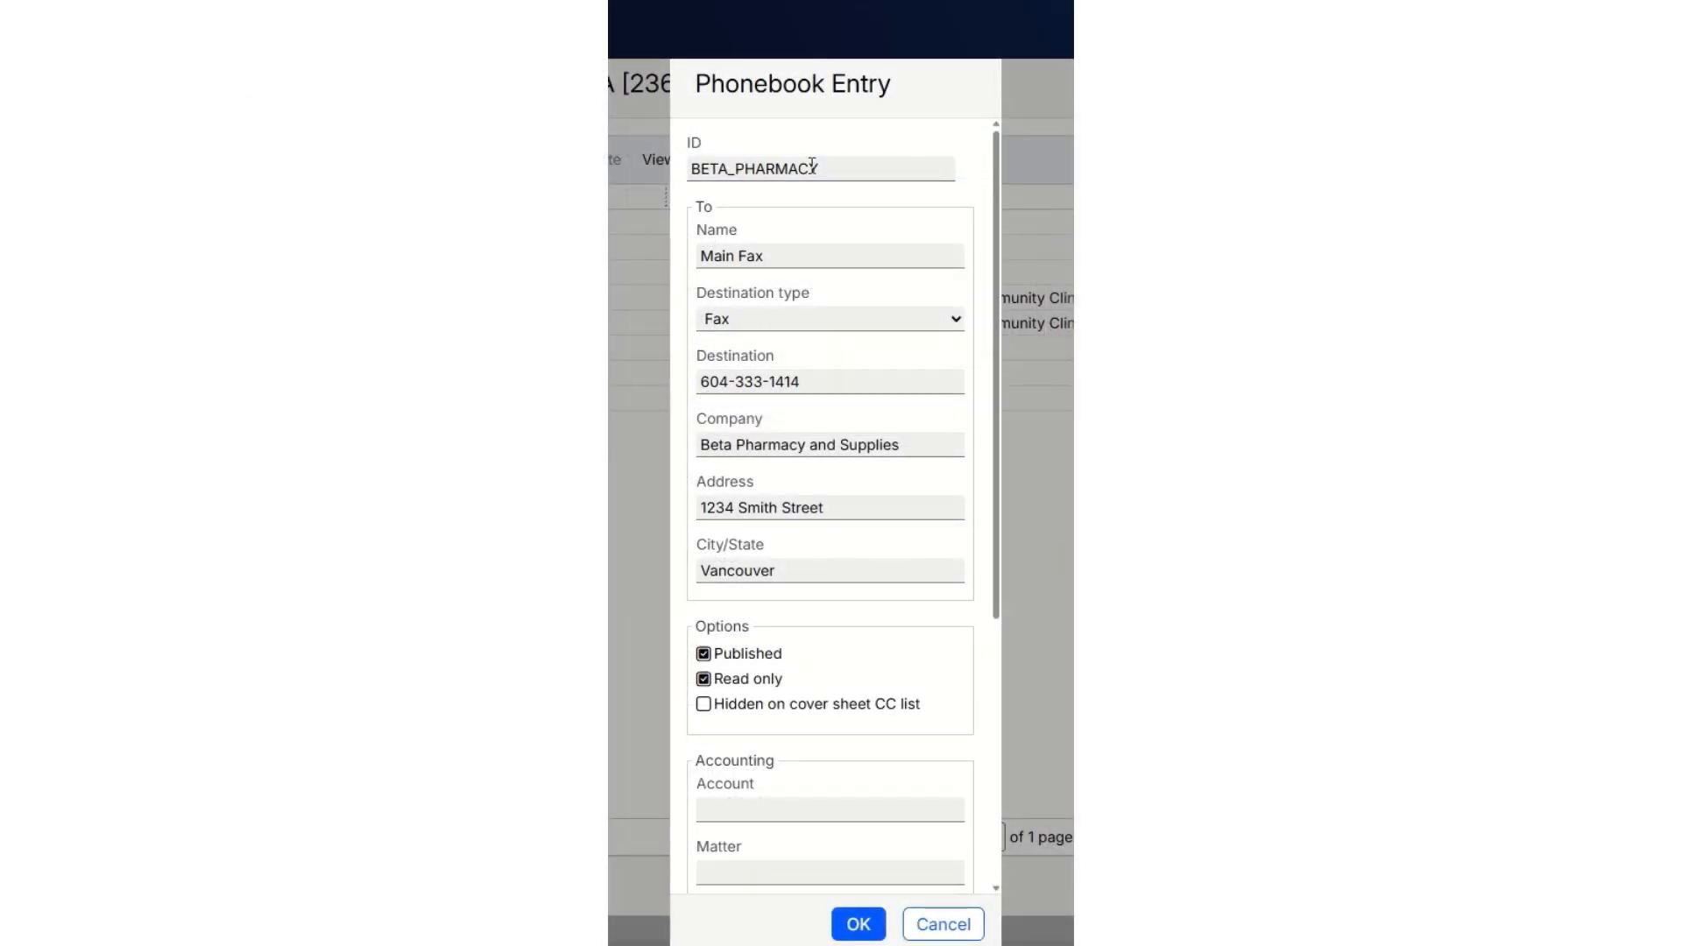
{"action": "left_click", "coordinate": [687, 144]}
{"action": "left_click", "coordinate": [691, 364]}
{"action": "left_click", "coordinate": [686, 675]}
{"action": "left_click_drag", "start_coordinate": [992, 594], "coordinate": [1002, 863]}
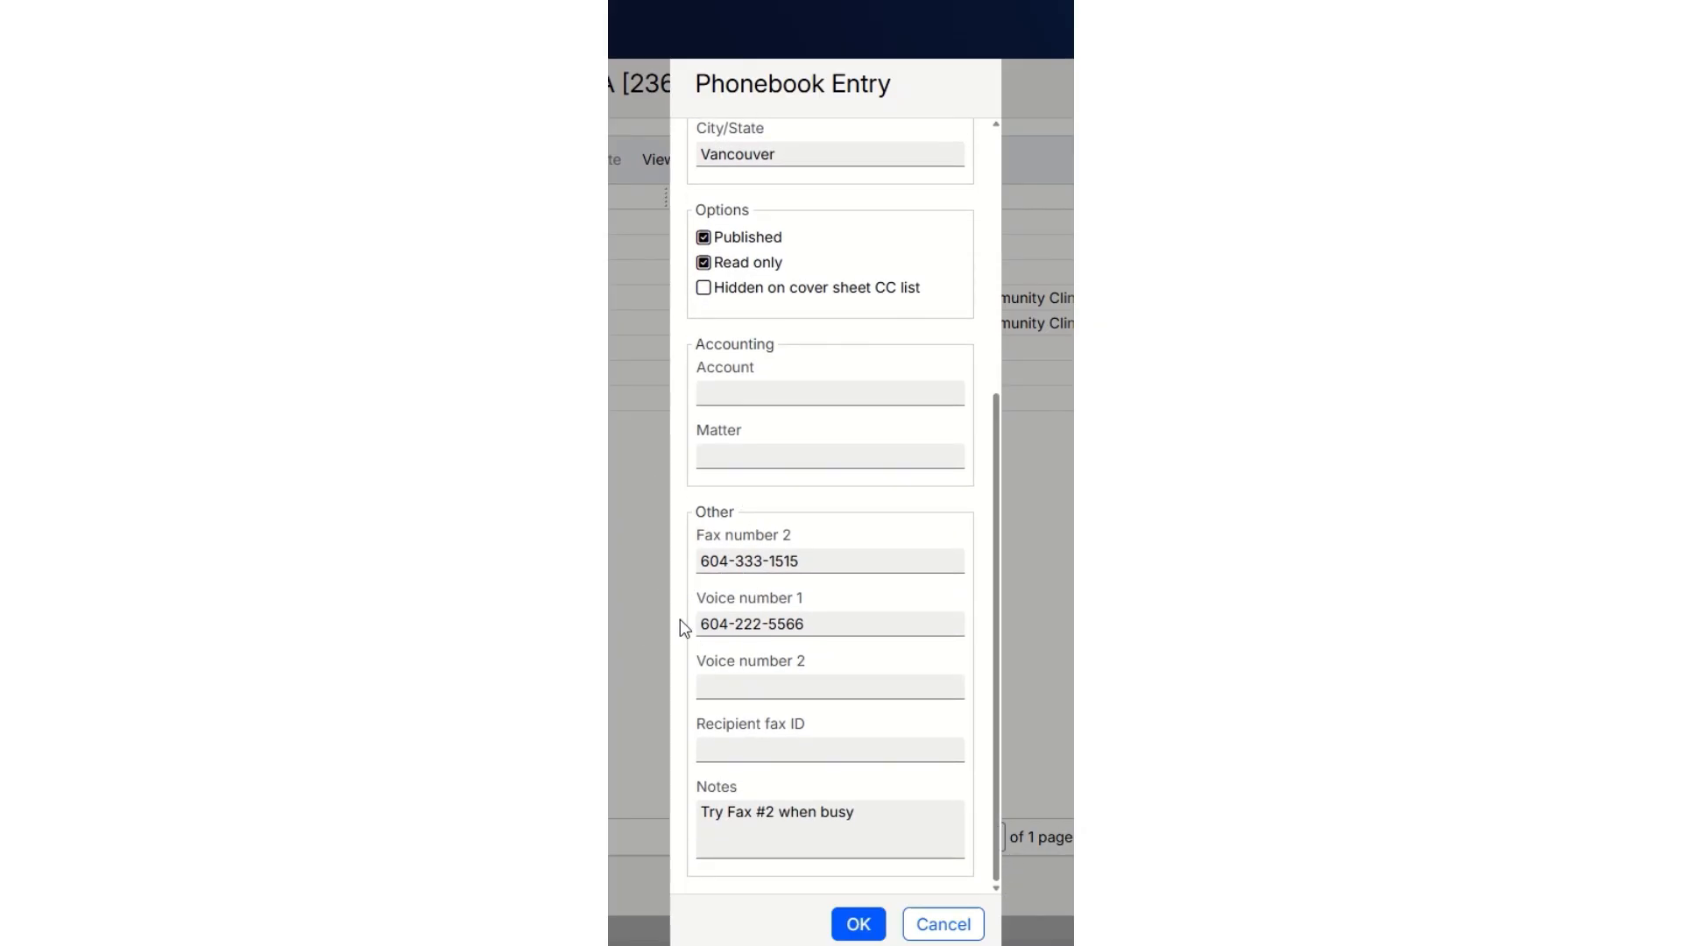
{"action": "left_click", "coordinate": [698, 830]}
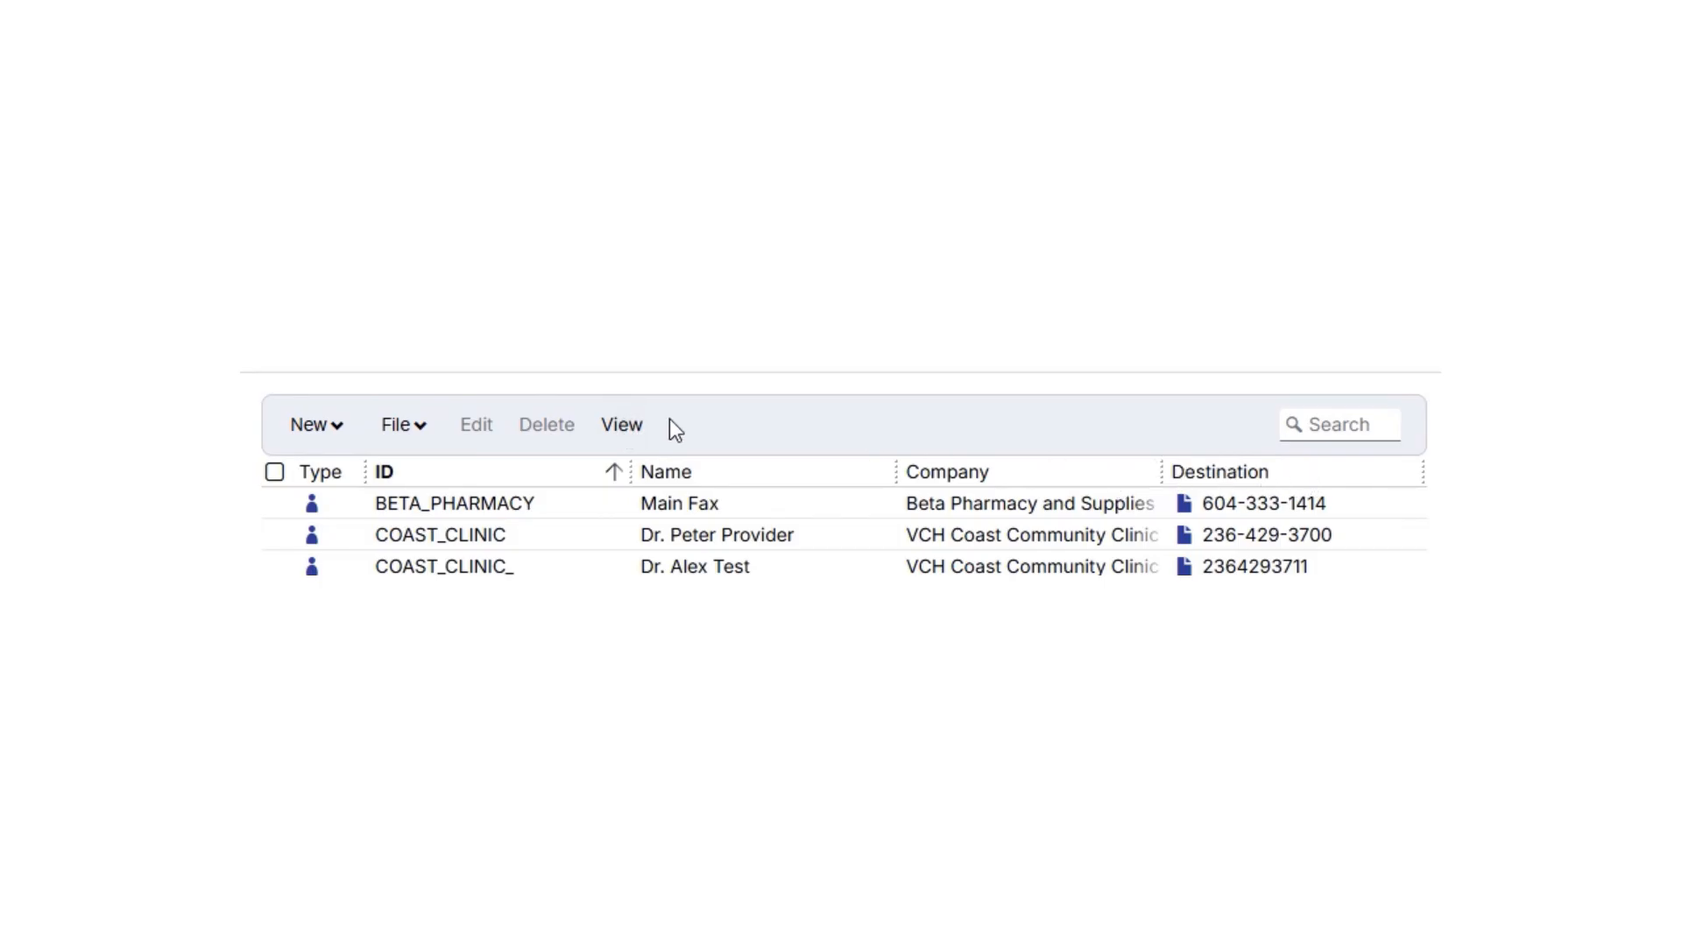
Hide the Owner column in the phonebook and show Address, City/State, Fax number 2, Voice number 1 and Notes.
{"action": "left_click", "coordinate": [624, 426]}
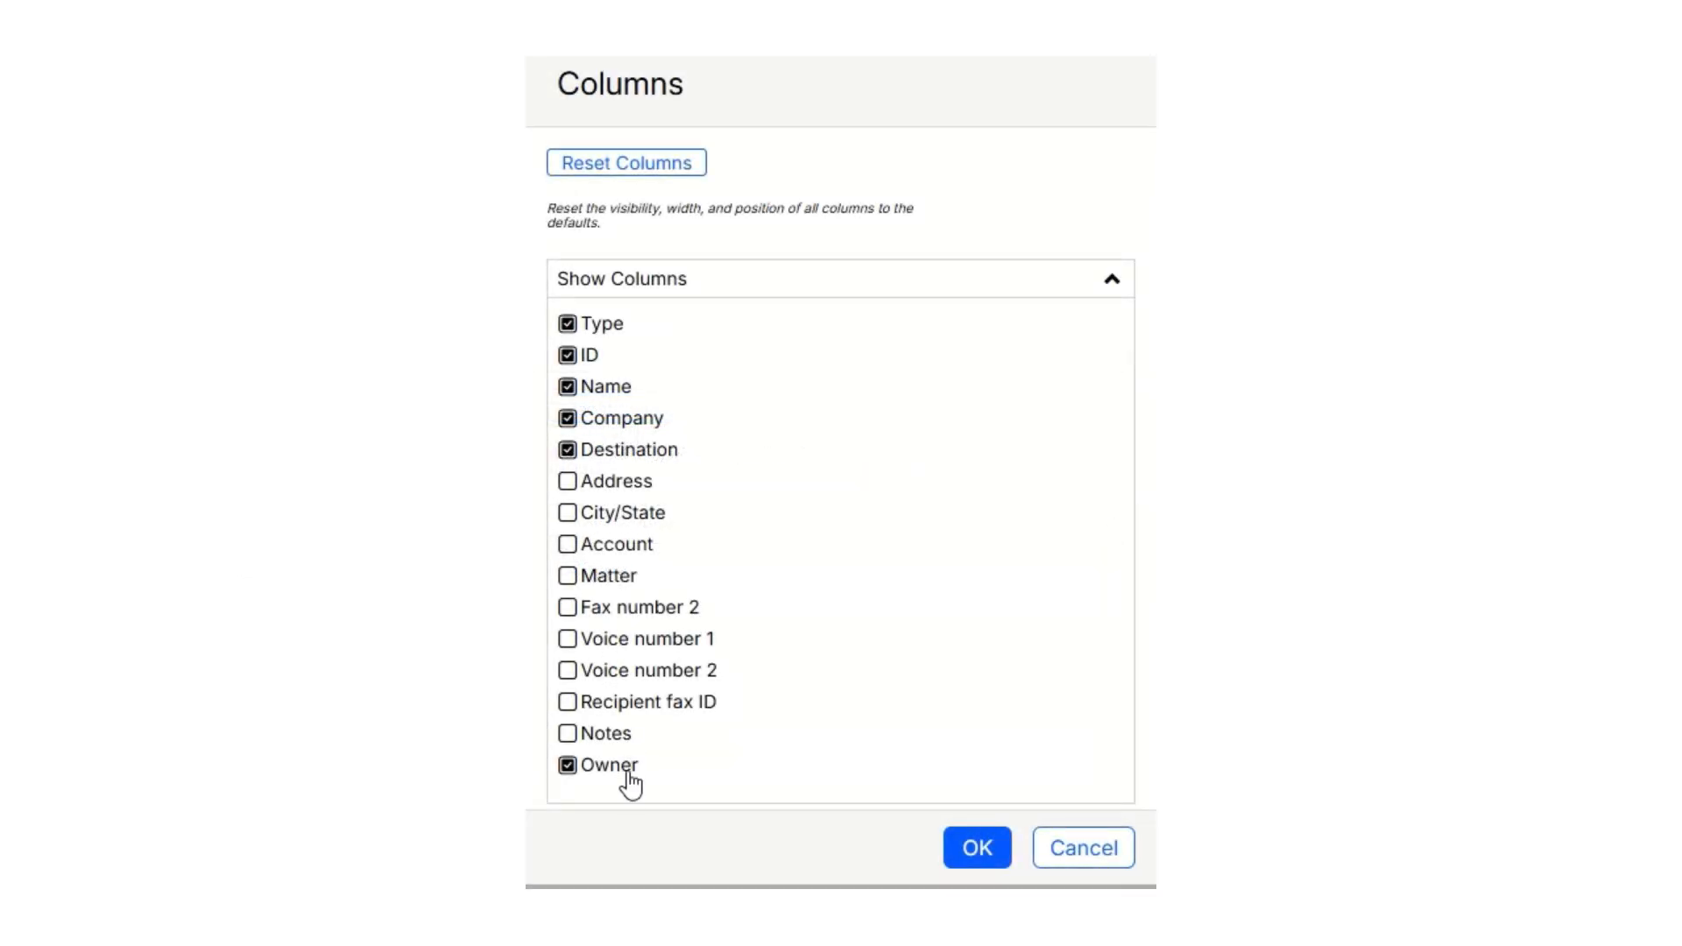
{"action": "left_click", "coordinate": [566, 770]}
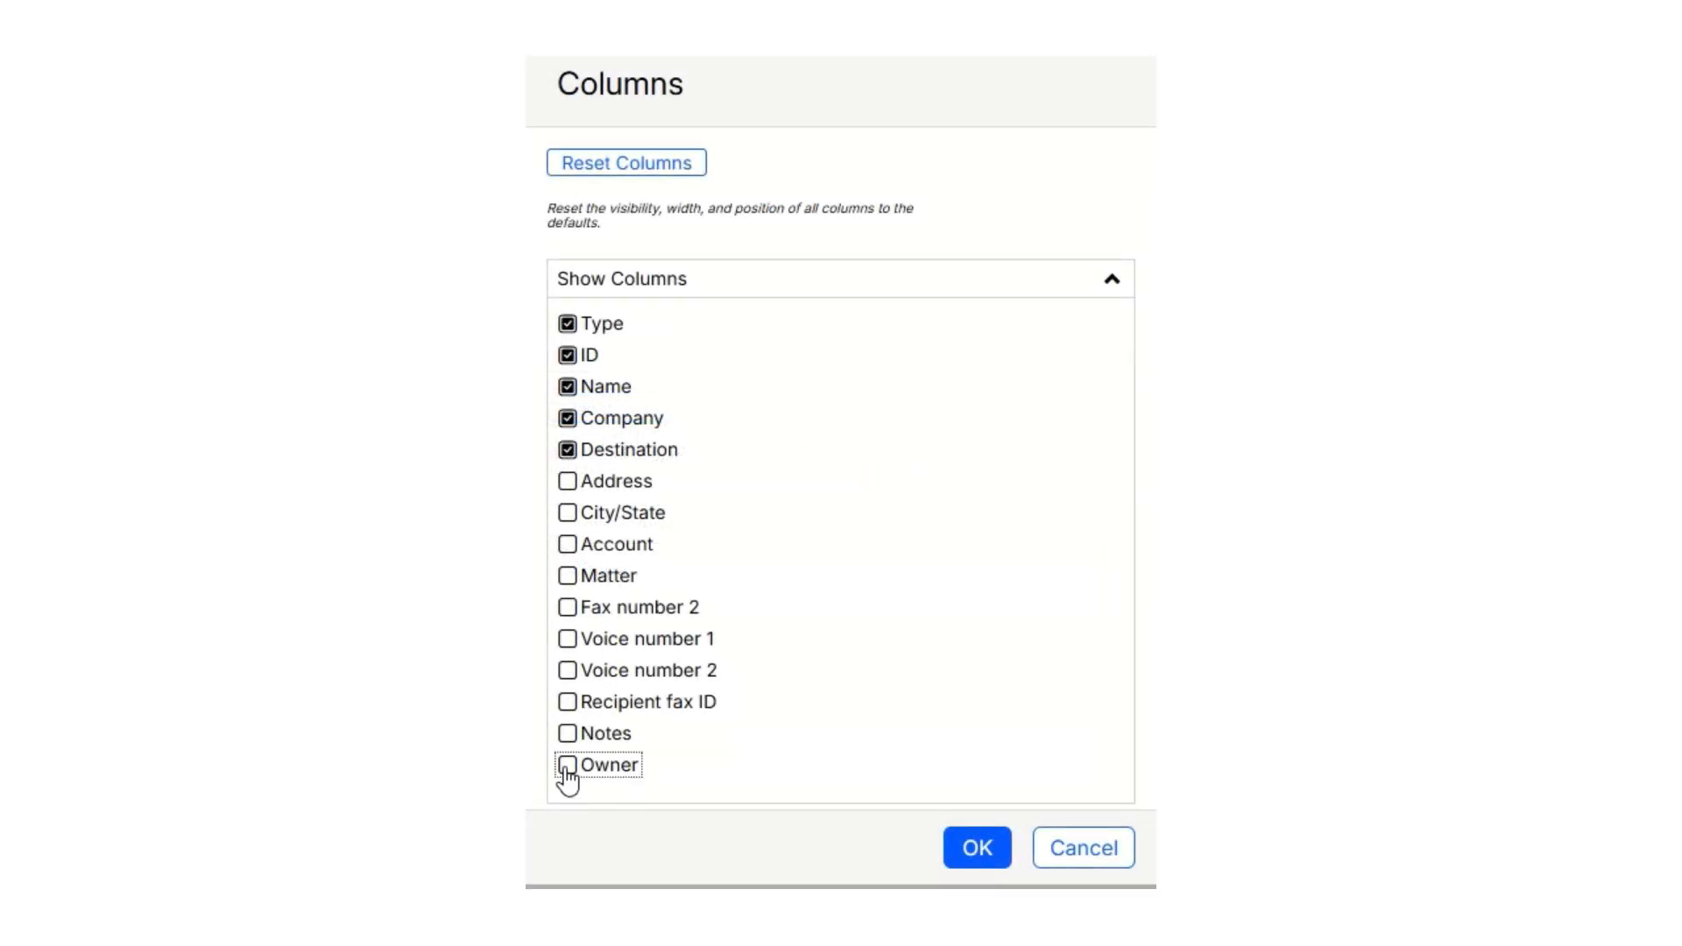
{"action": "left_click", "coordinate": [566, 482]}
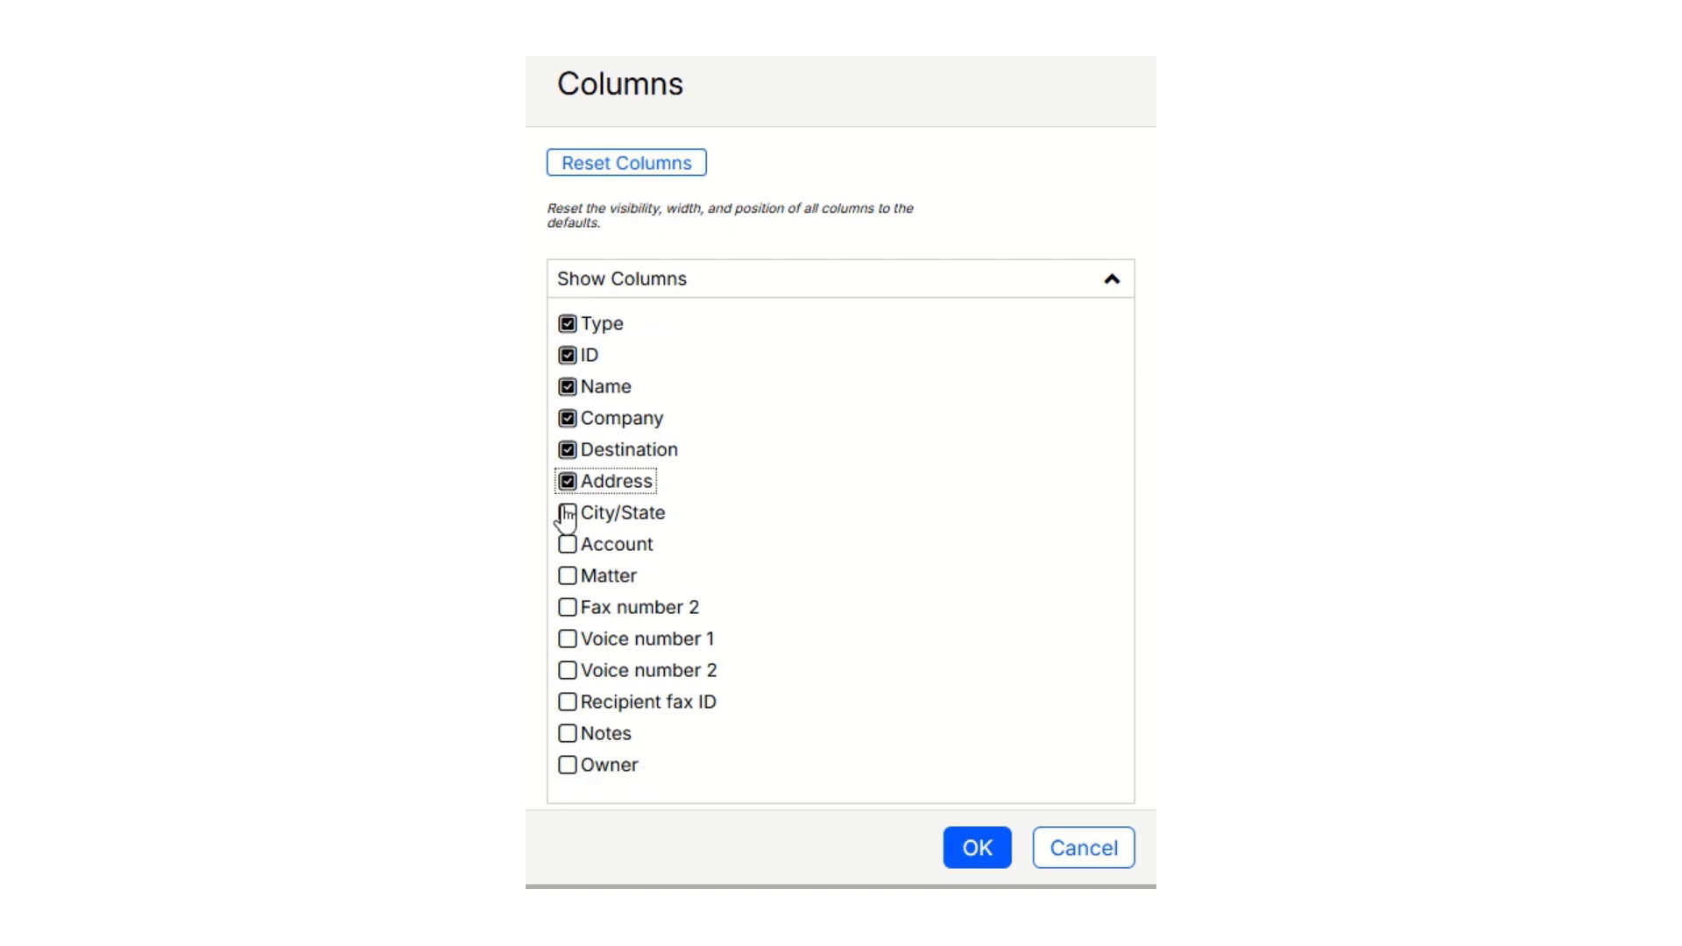
{"action": "left_click", "coordinate": [567, 515]}
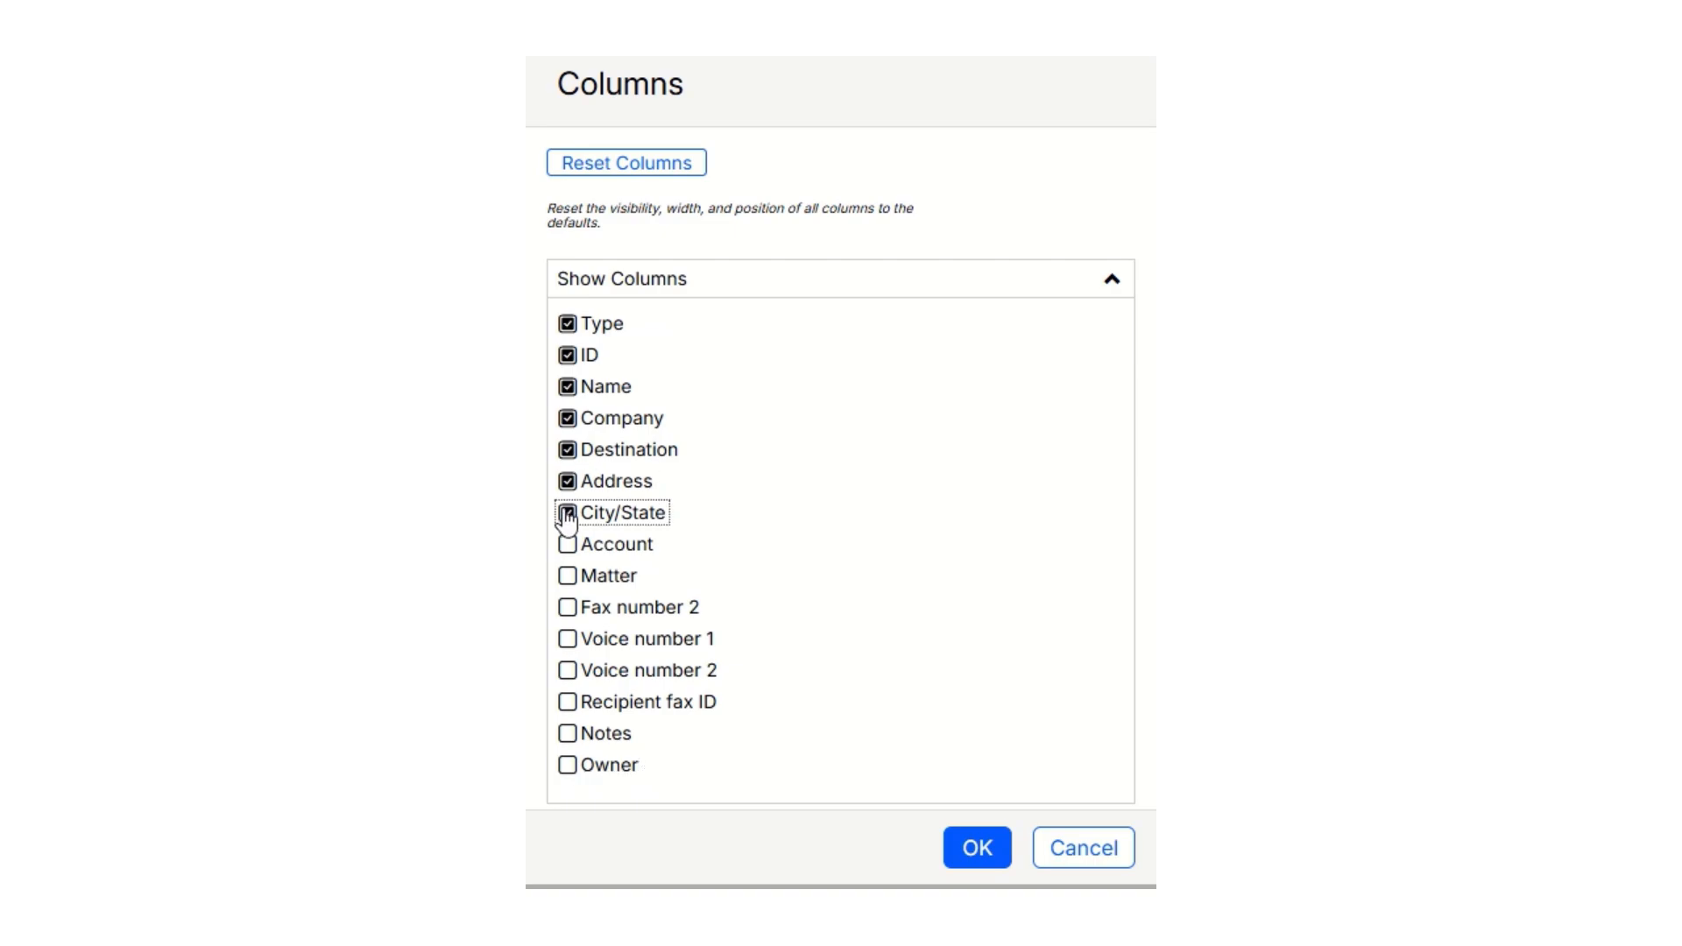
{"action": "left_click", "coordinate": [568, 608]}
{"action": "left_click", "coordinate": [569, 642]}
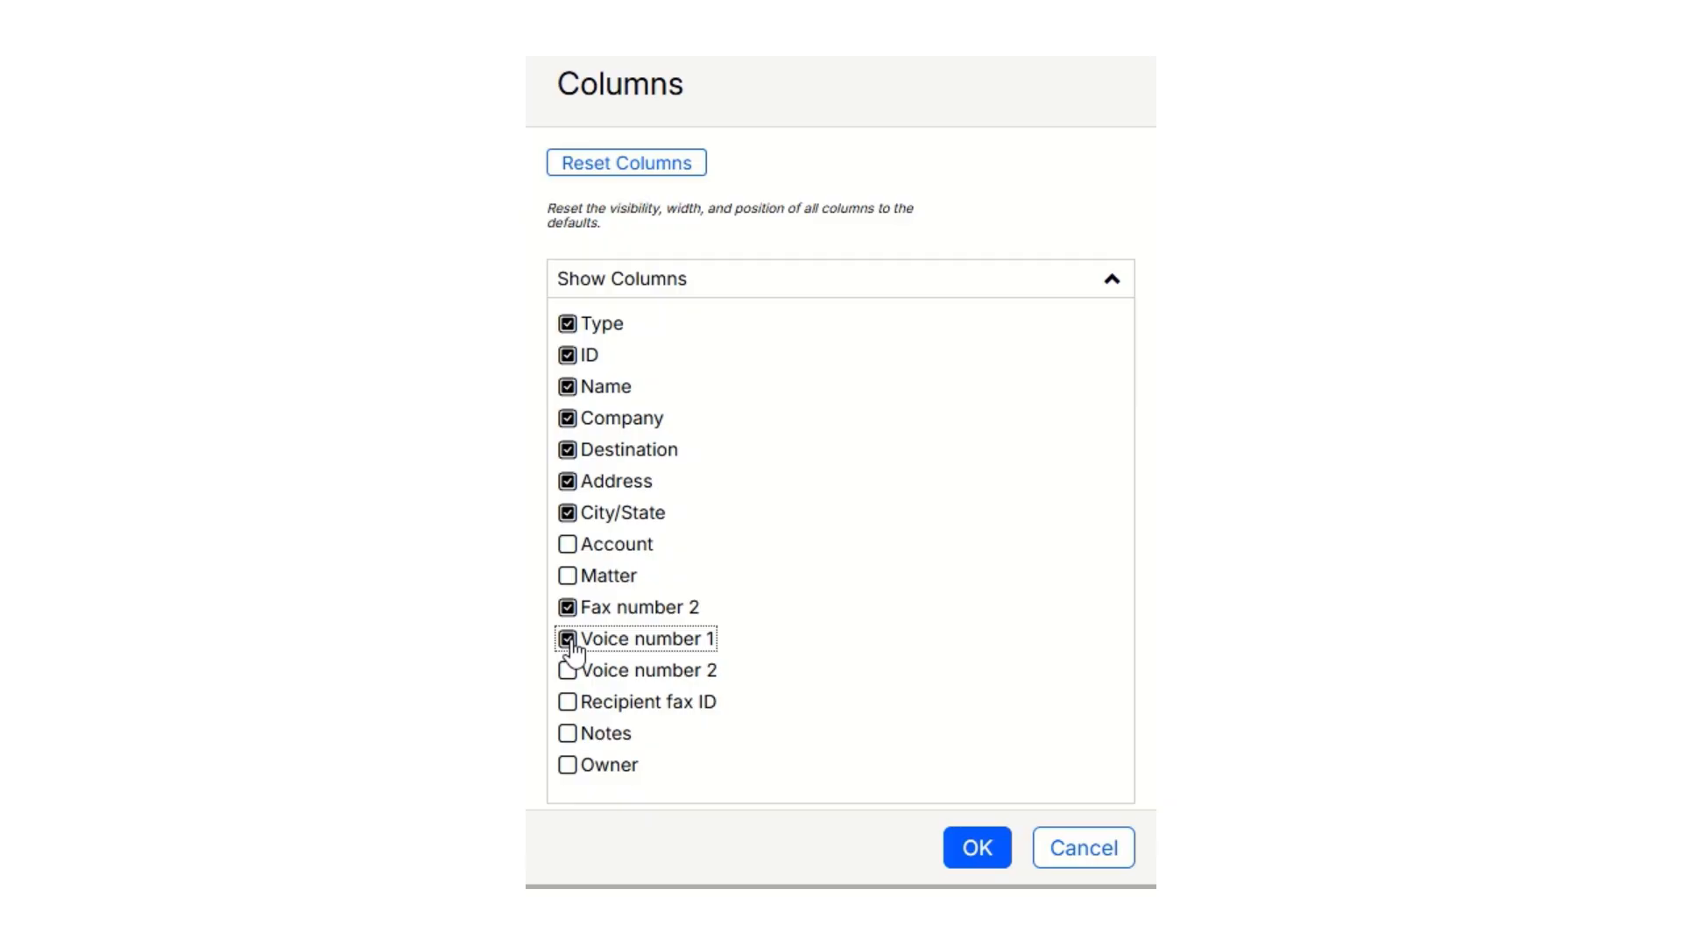
{"action": "left_click", "coordinate": [567, 734]}
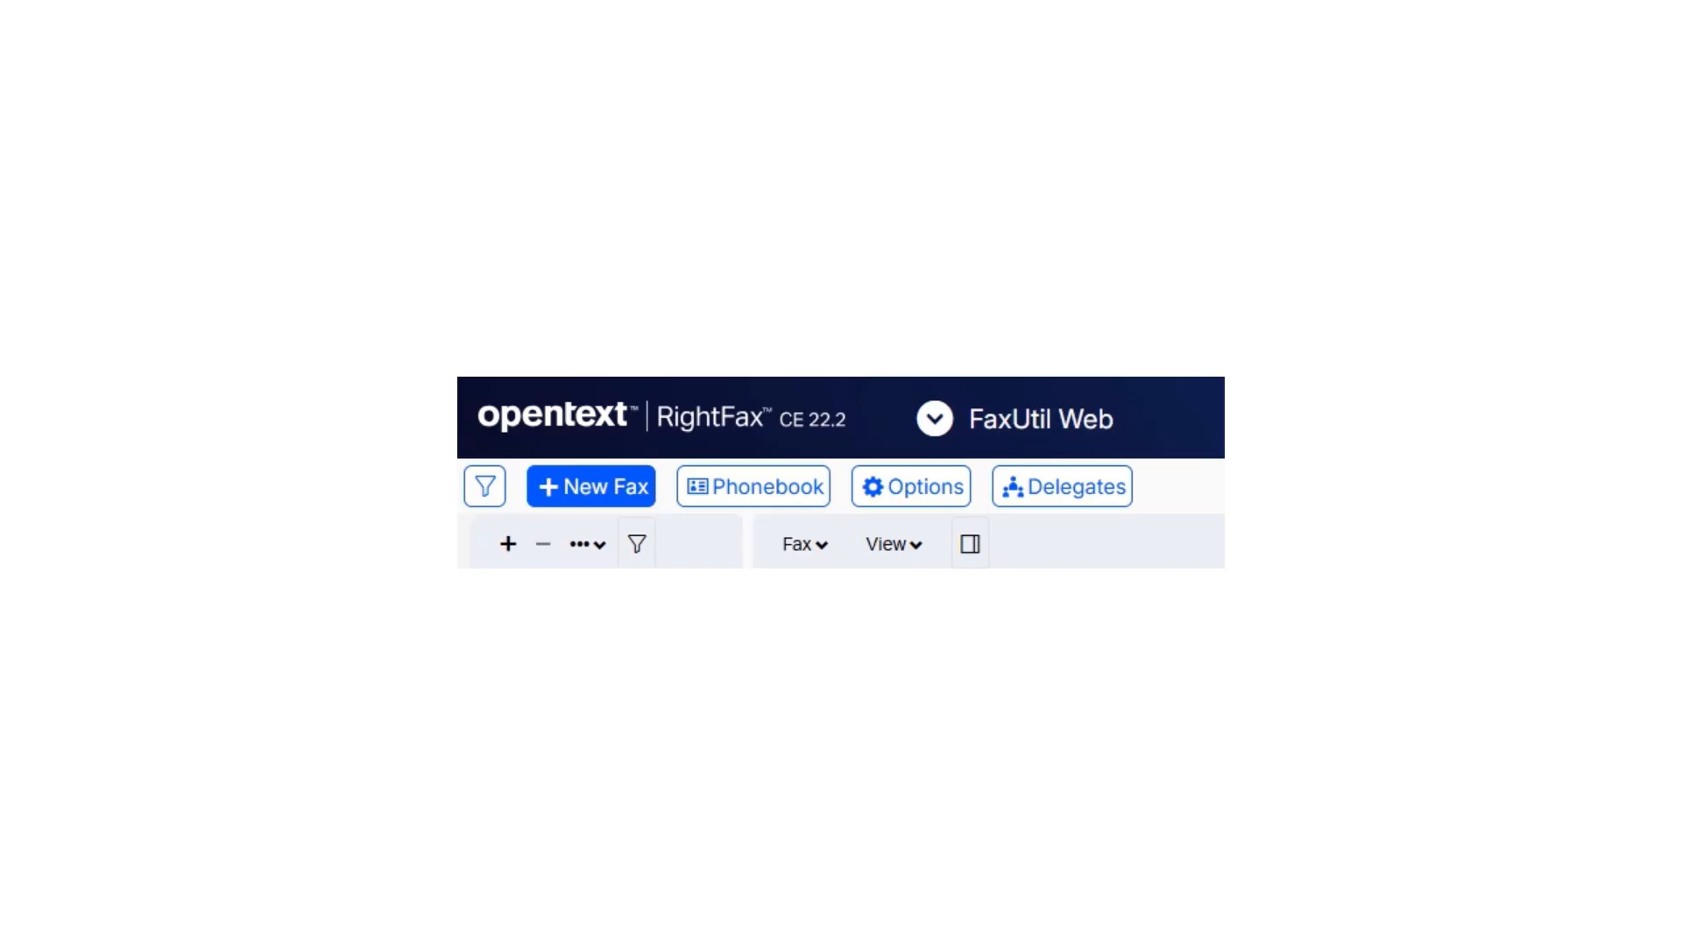
Review the sender's From details in the user options and accept the options.
{"action": "left_click", "coordinate": [927, 500]}
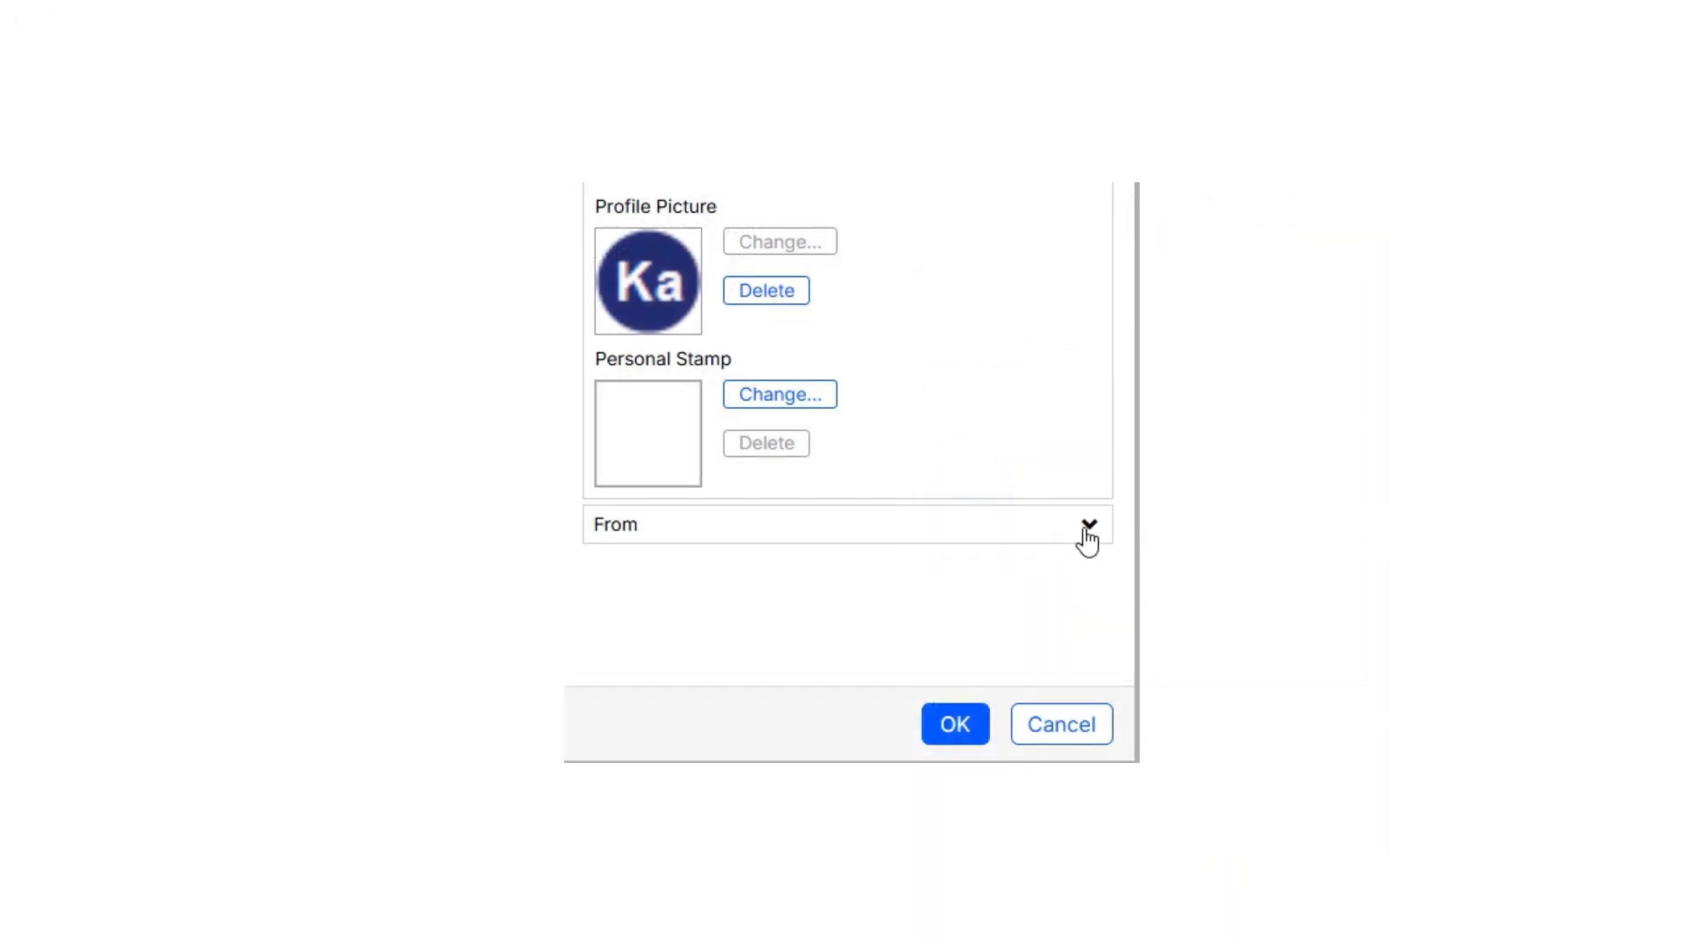
{"action": "left_click", "coordinate": [1086, 529]}
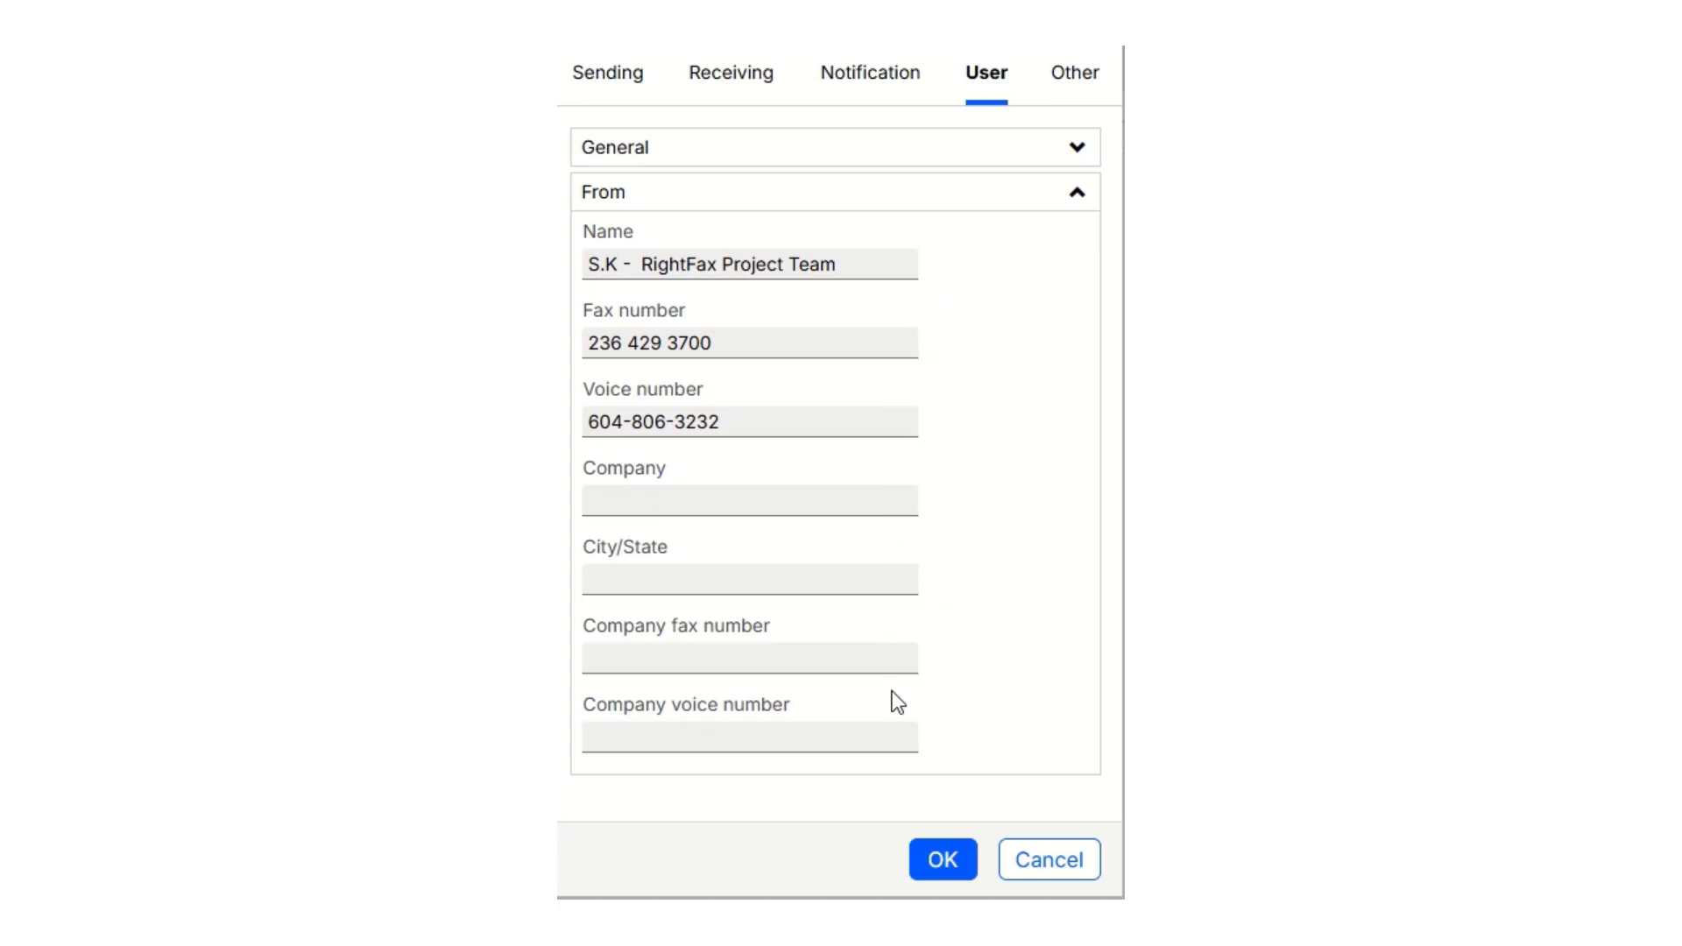
{"action": "left_click", "coordinate": [937, 869]}
{"action": "left_click", "coordinate": [940, 872]}
{"action": "left_click", "coordinate": [938, 870]}
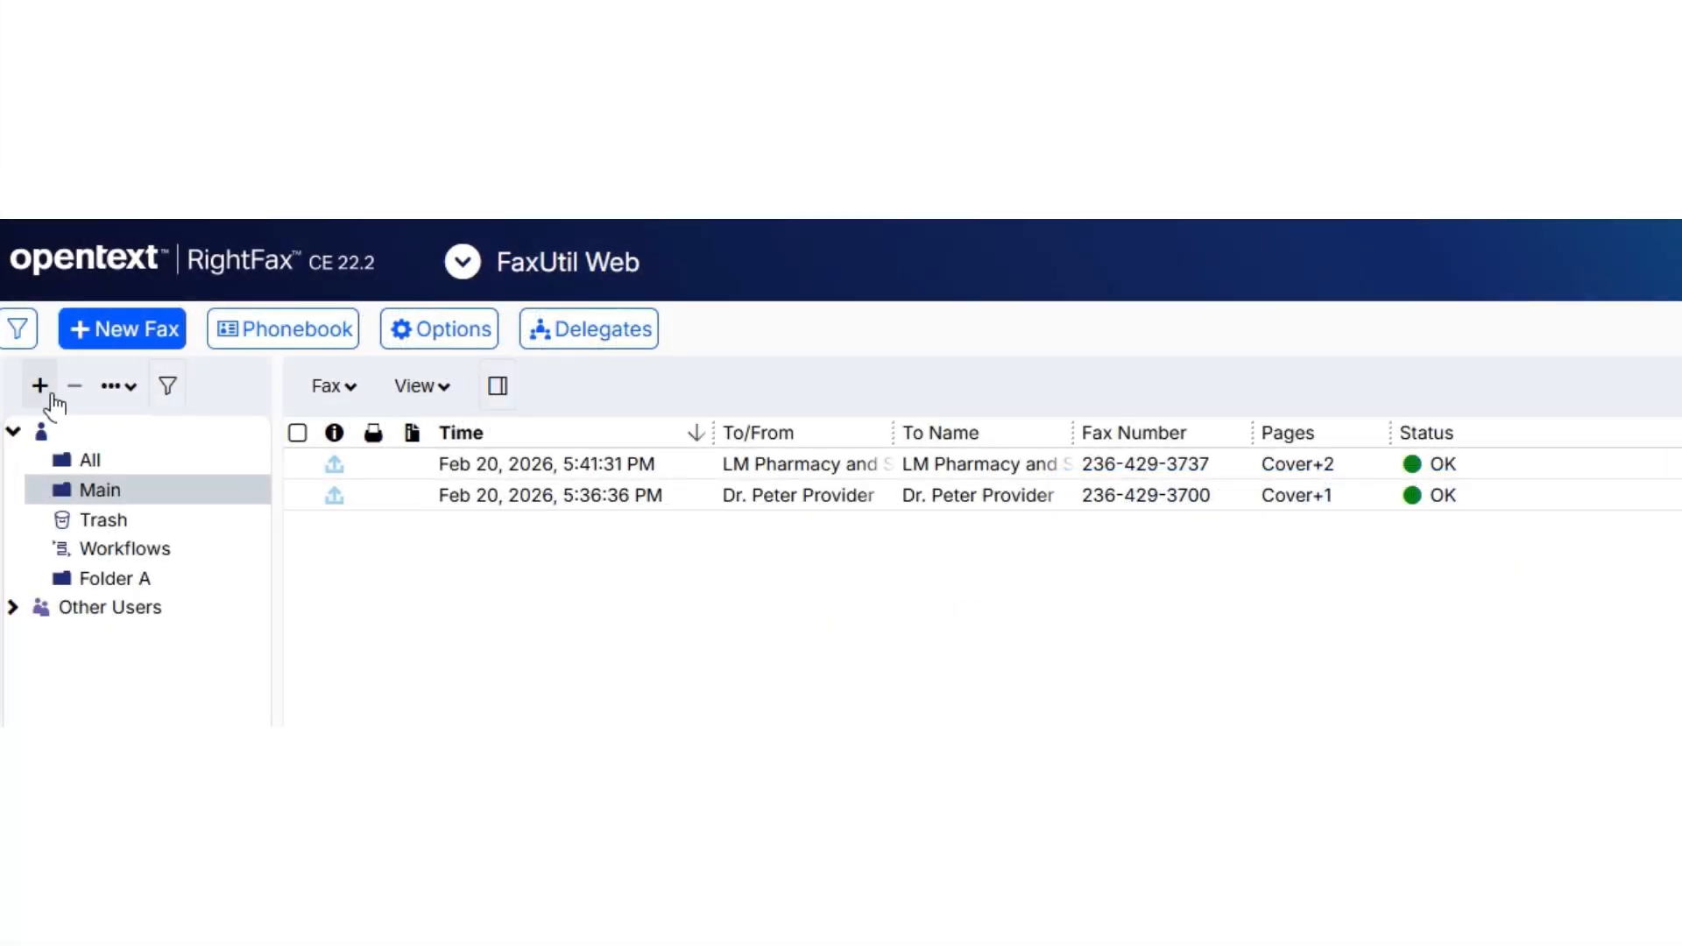
Create a new fax folder named "My folder".
{"action": "left_click", "coordinate": [50, 394]}
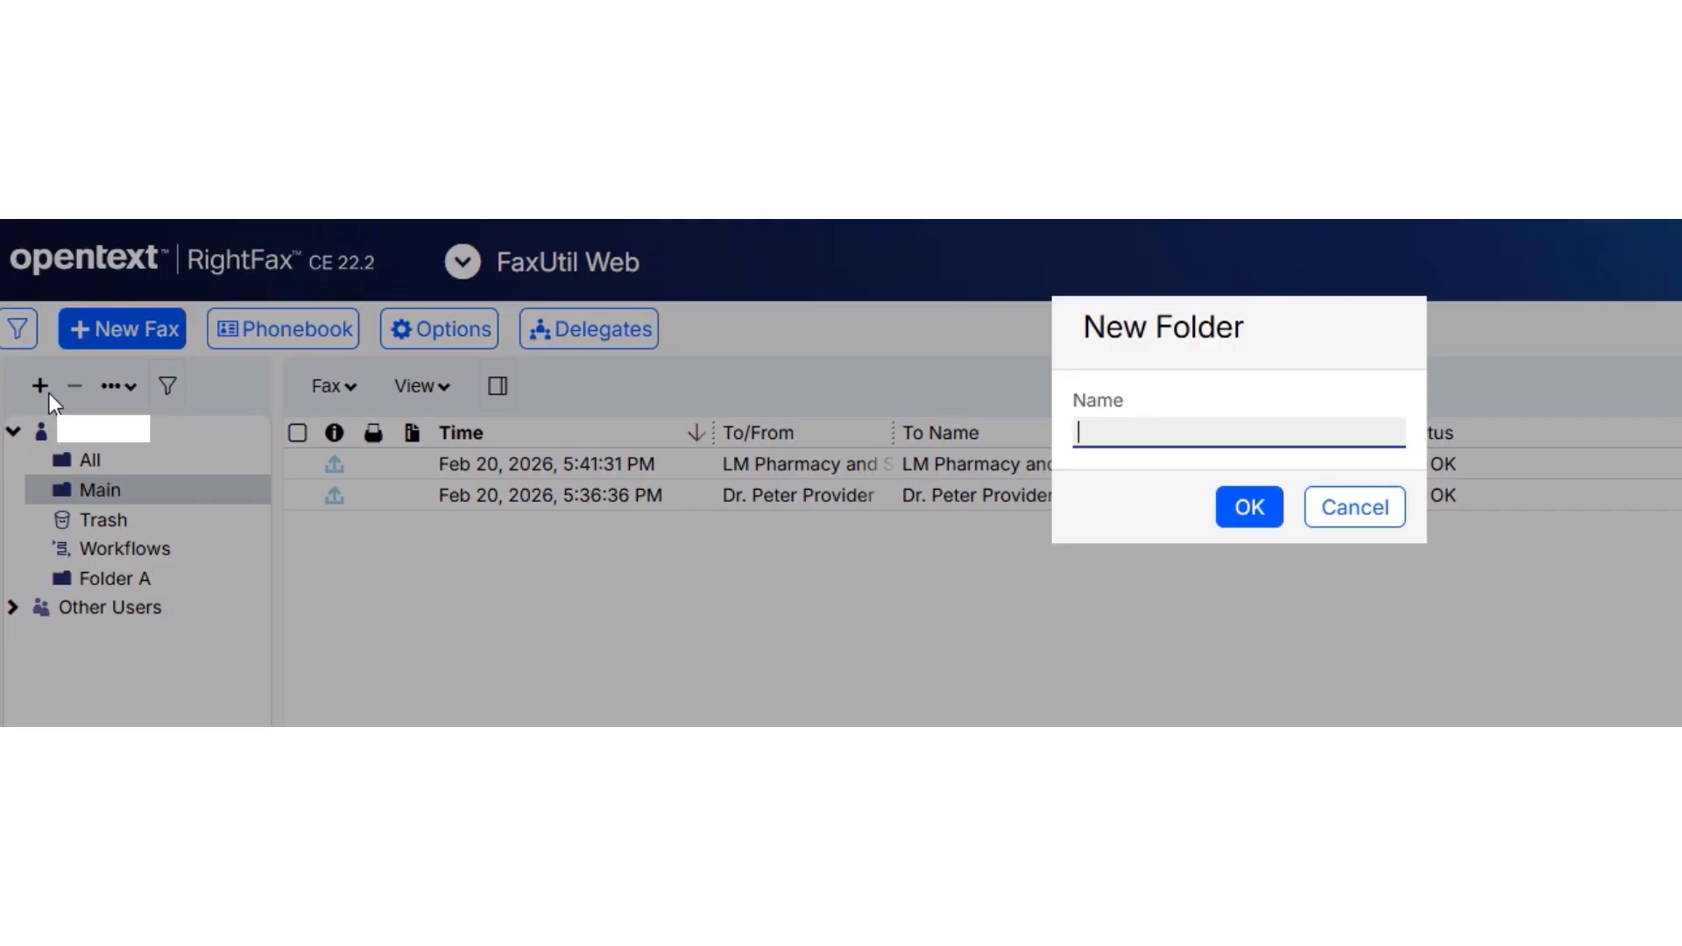
{"action": "type", "text": "My folder"}
{"action": "left_click", "coordinate": [1249, 513]}
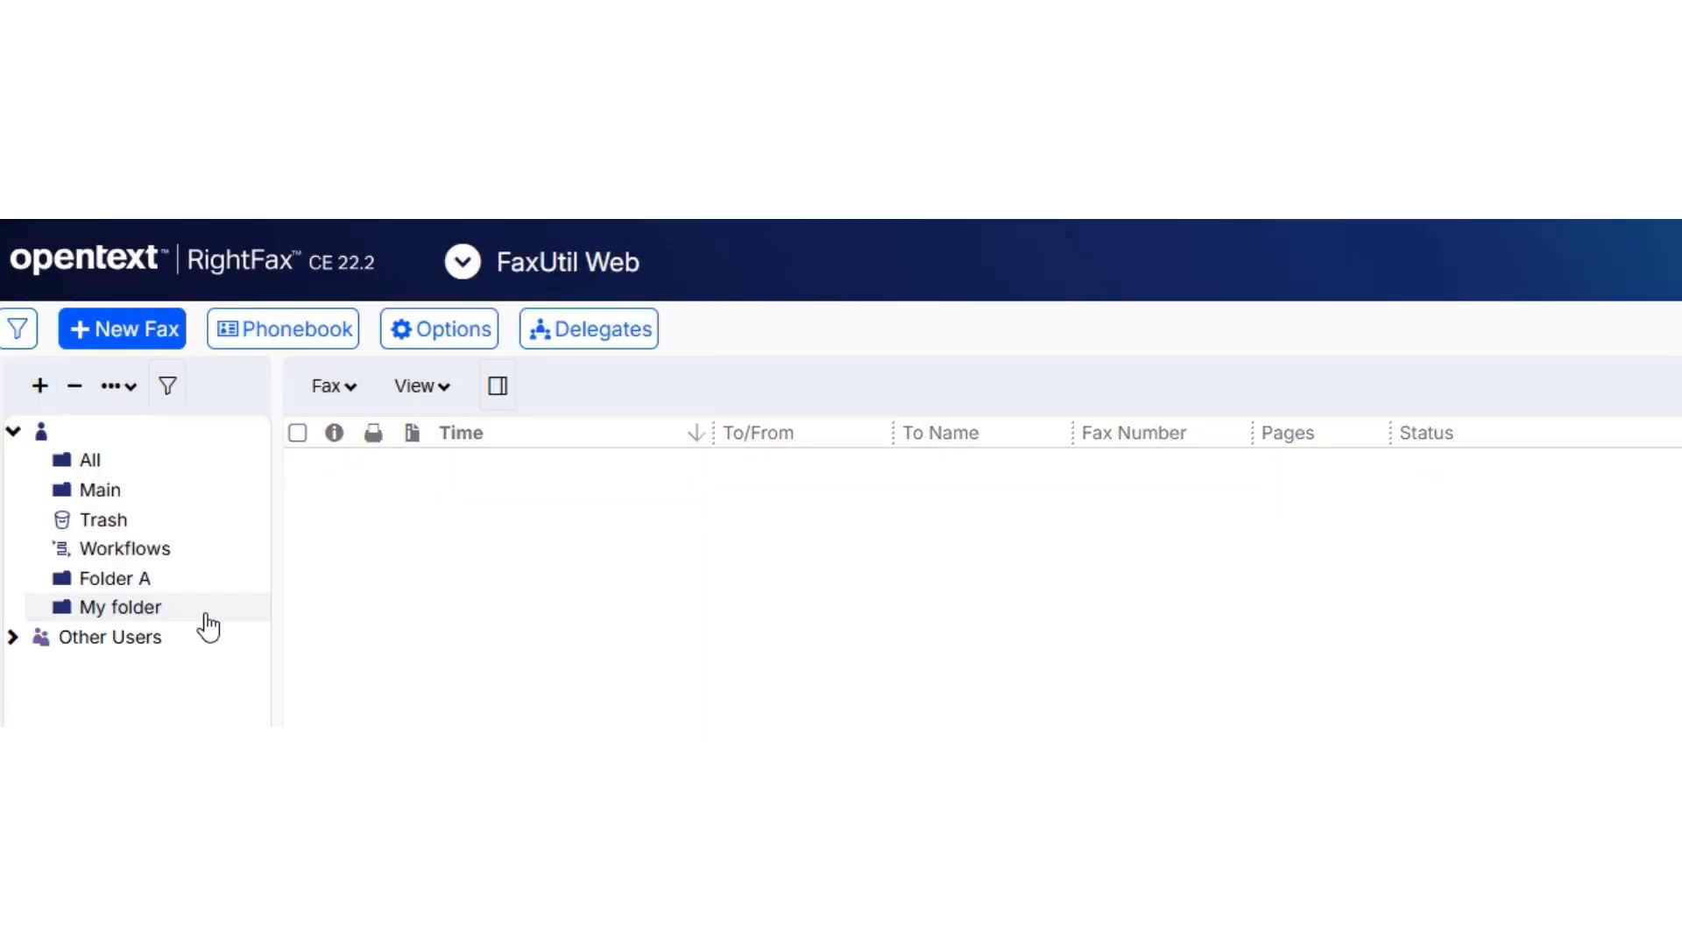
{"action": "left_click", "coordinate": [188, 617]}
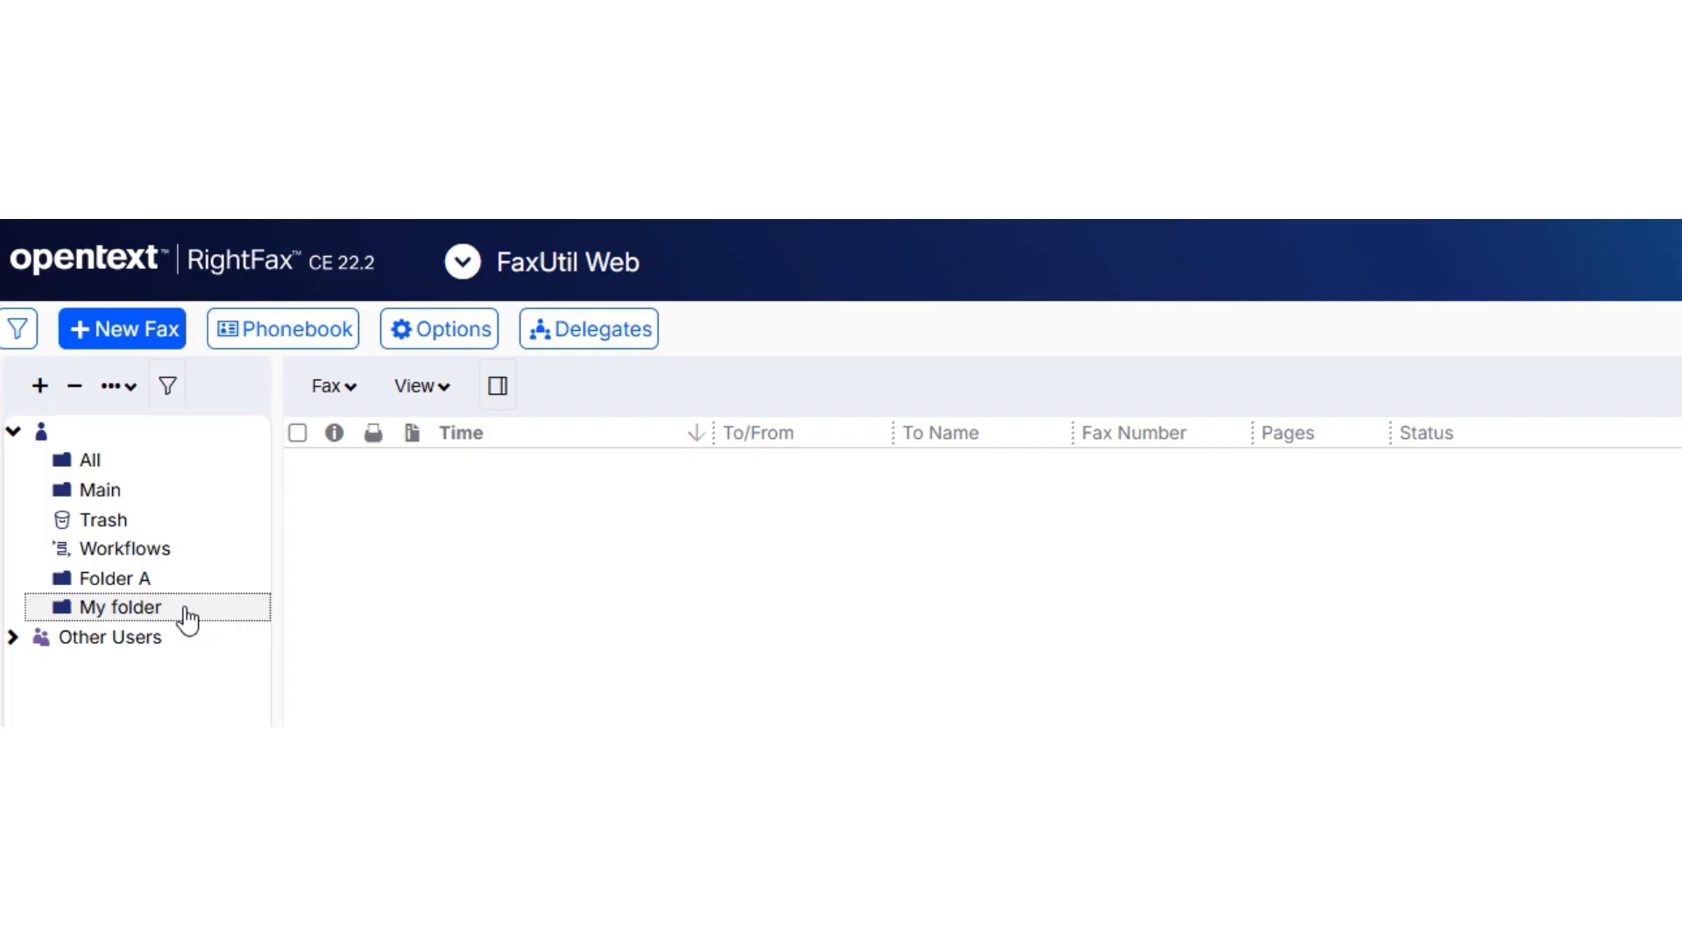
{"action": "left_click", "coordinate": [75, 387]}
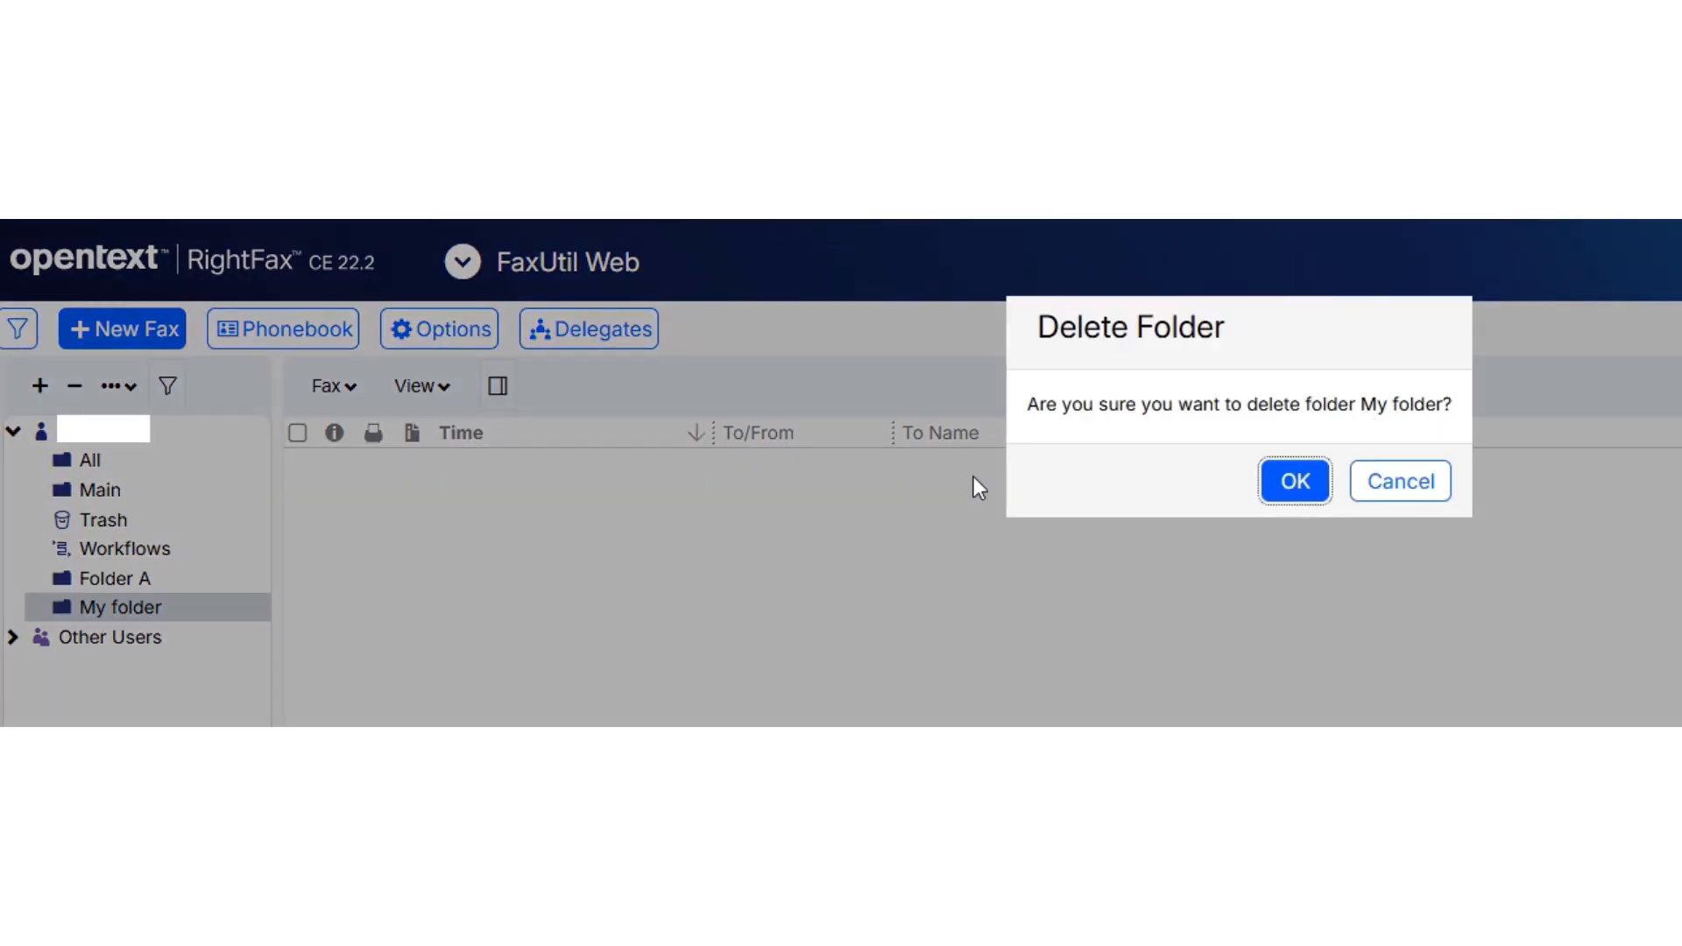
{"action": "left_click", "coordinate": [1429, 492]}
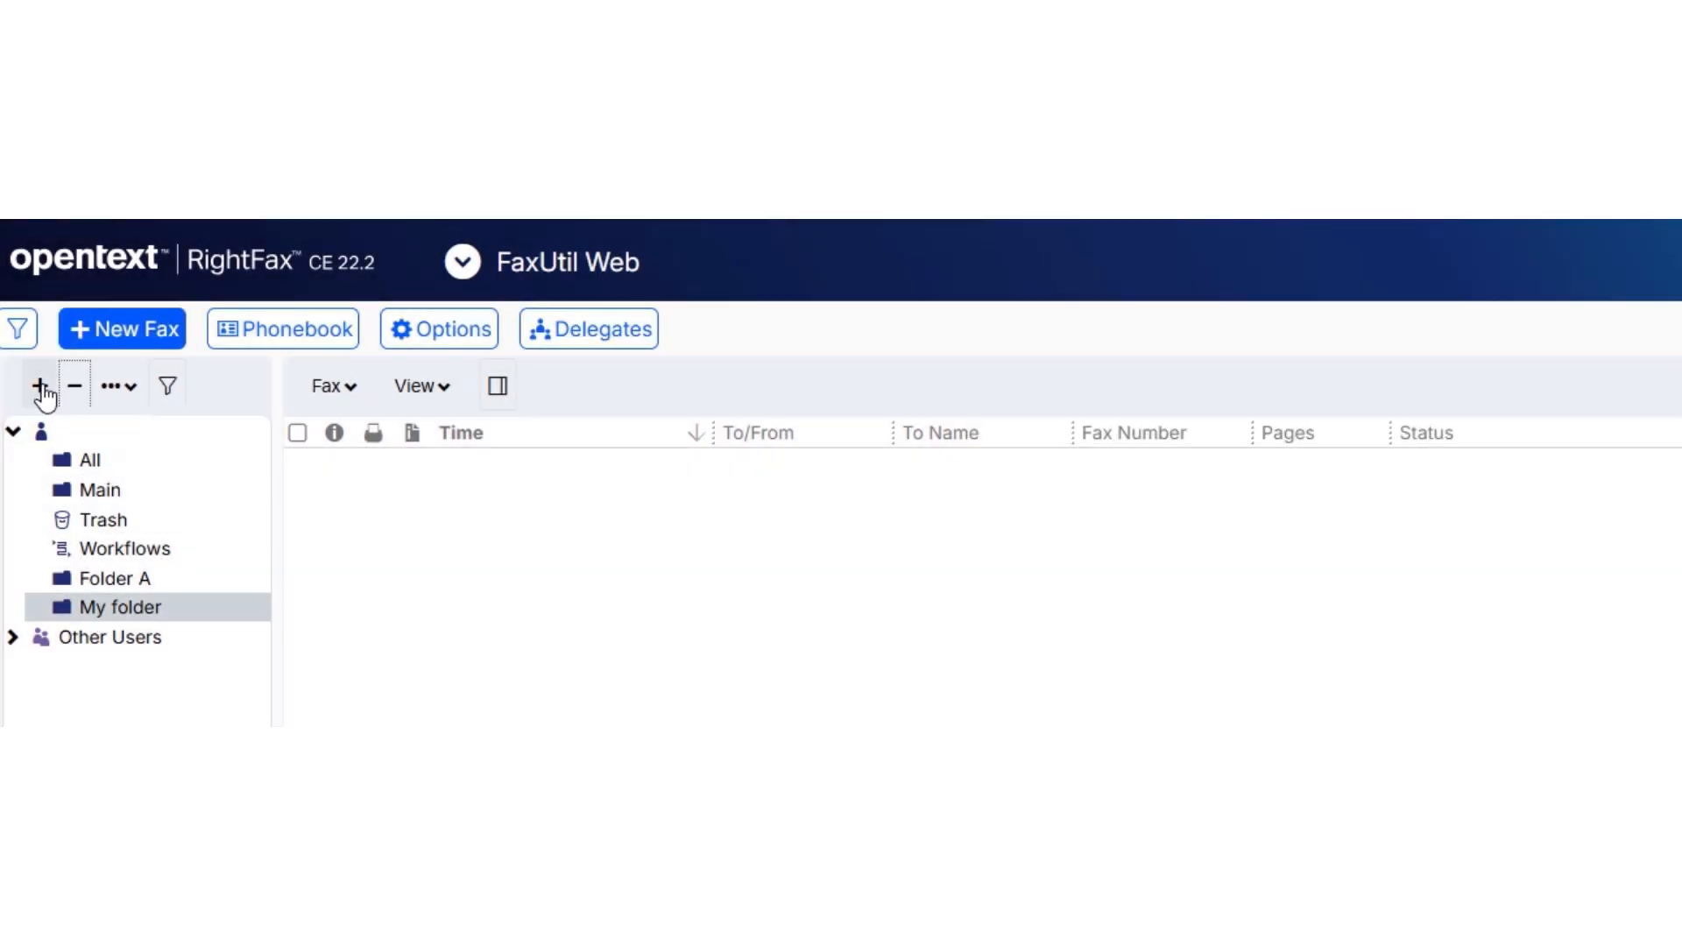
Create a subfolder named "My folder 1" inside My folder and select it.
{"action": "left_click", "coordinate": [40, 387]}
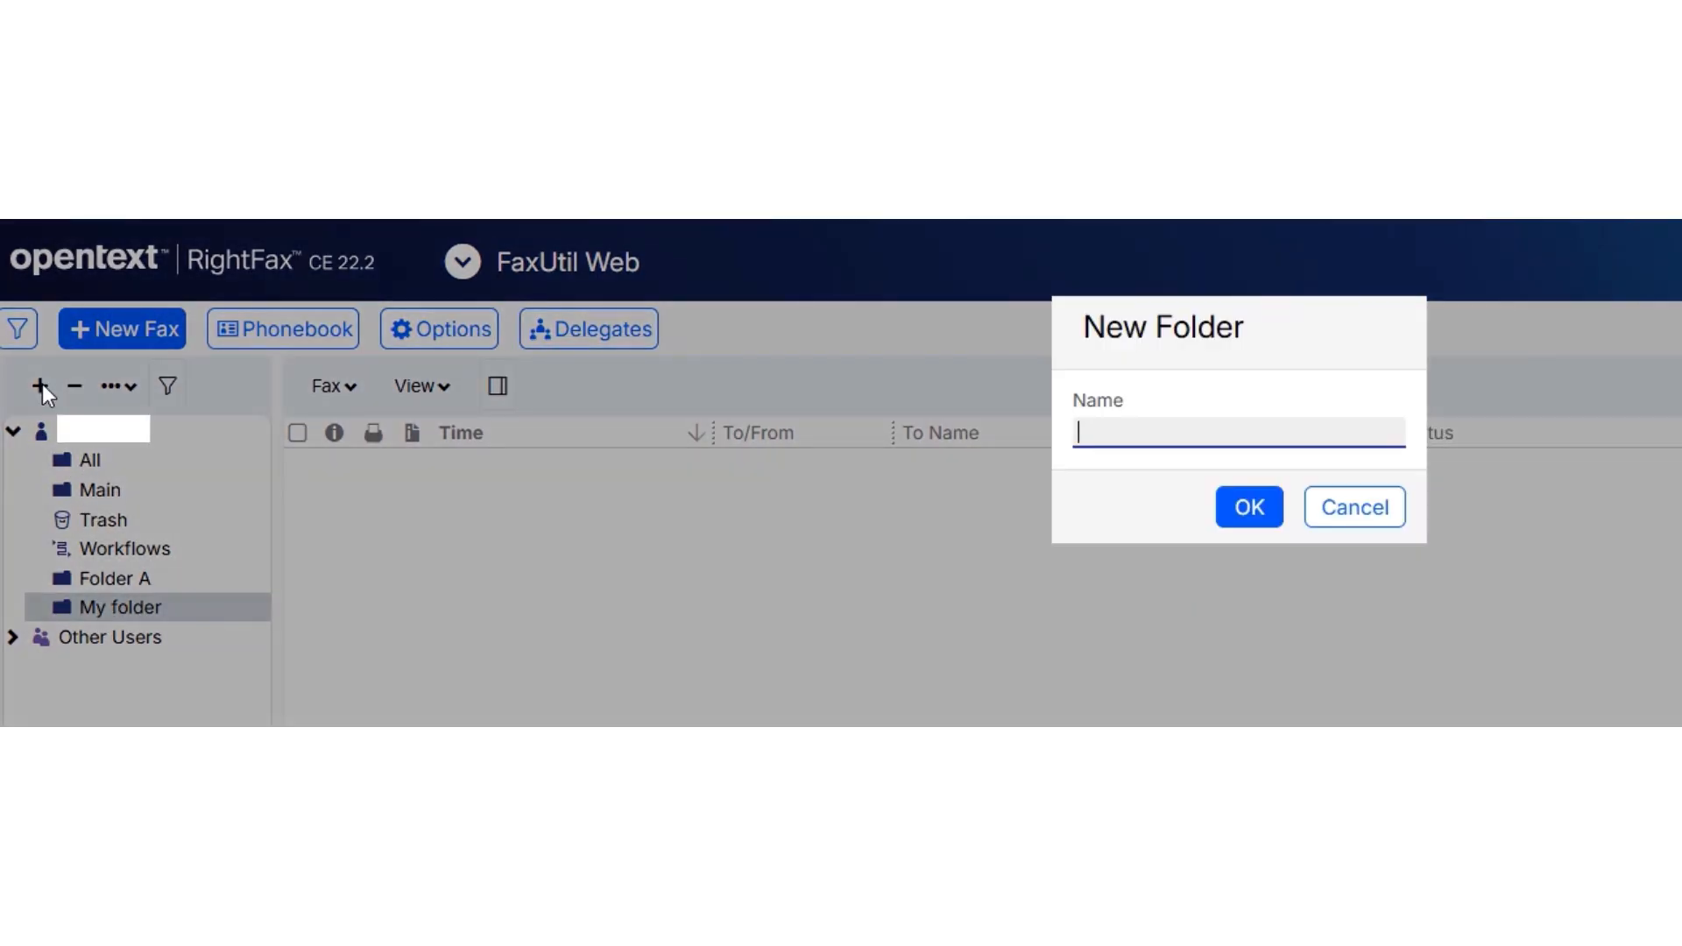
{"action": "type", "text": "My folder 1"}
{"action": "left_click", "coordinate": [1235, 506]}
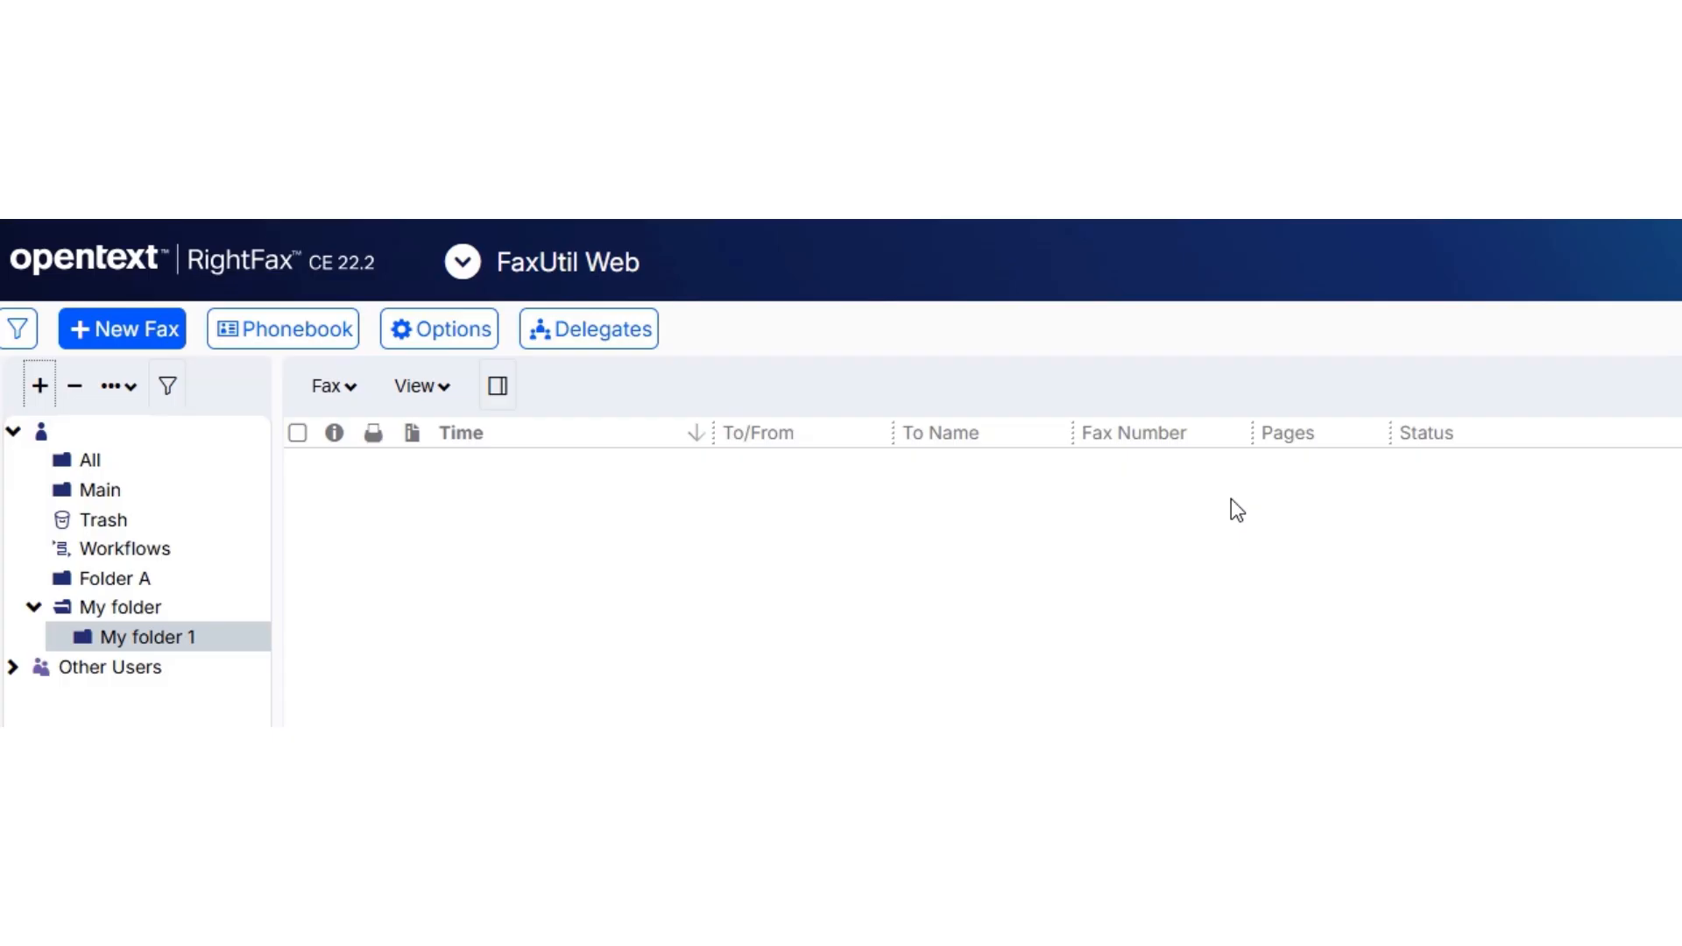
{"action": "left_click", "coordinate": [109, 638]}
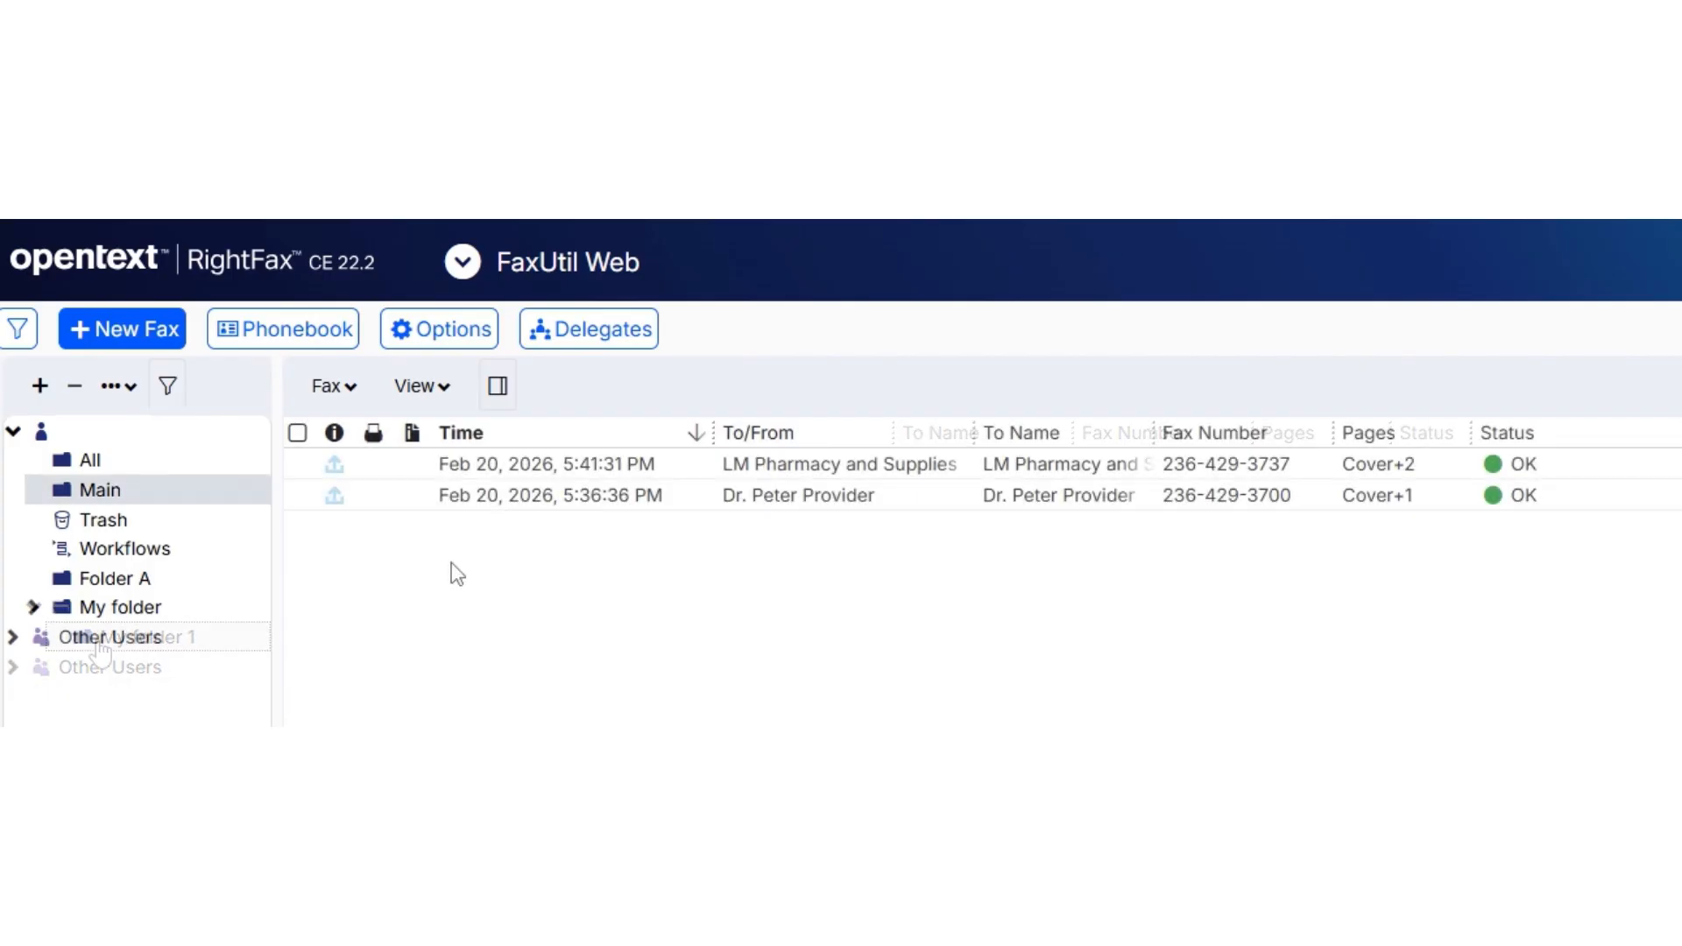
Move the LM Pharmacy and Supplies fax from Main into My folder and open the additional folder actions.
{"action": "left_click", "coordinate": [488, 460]}
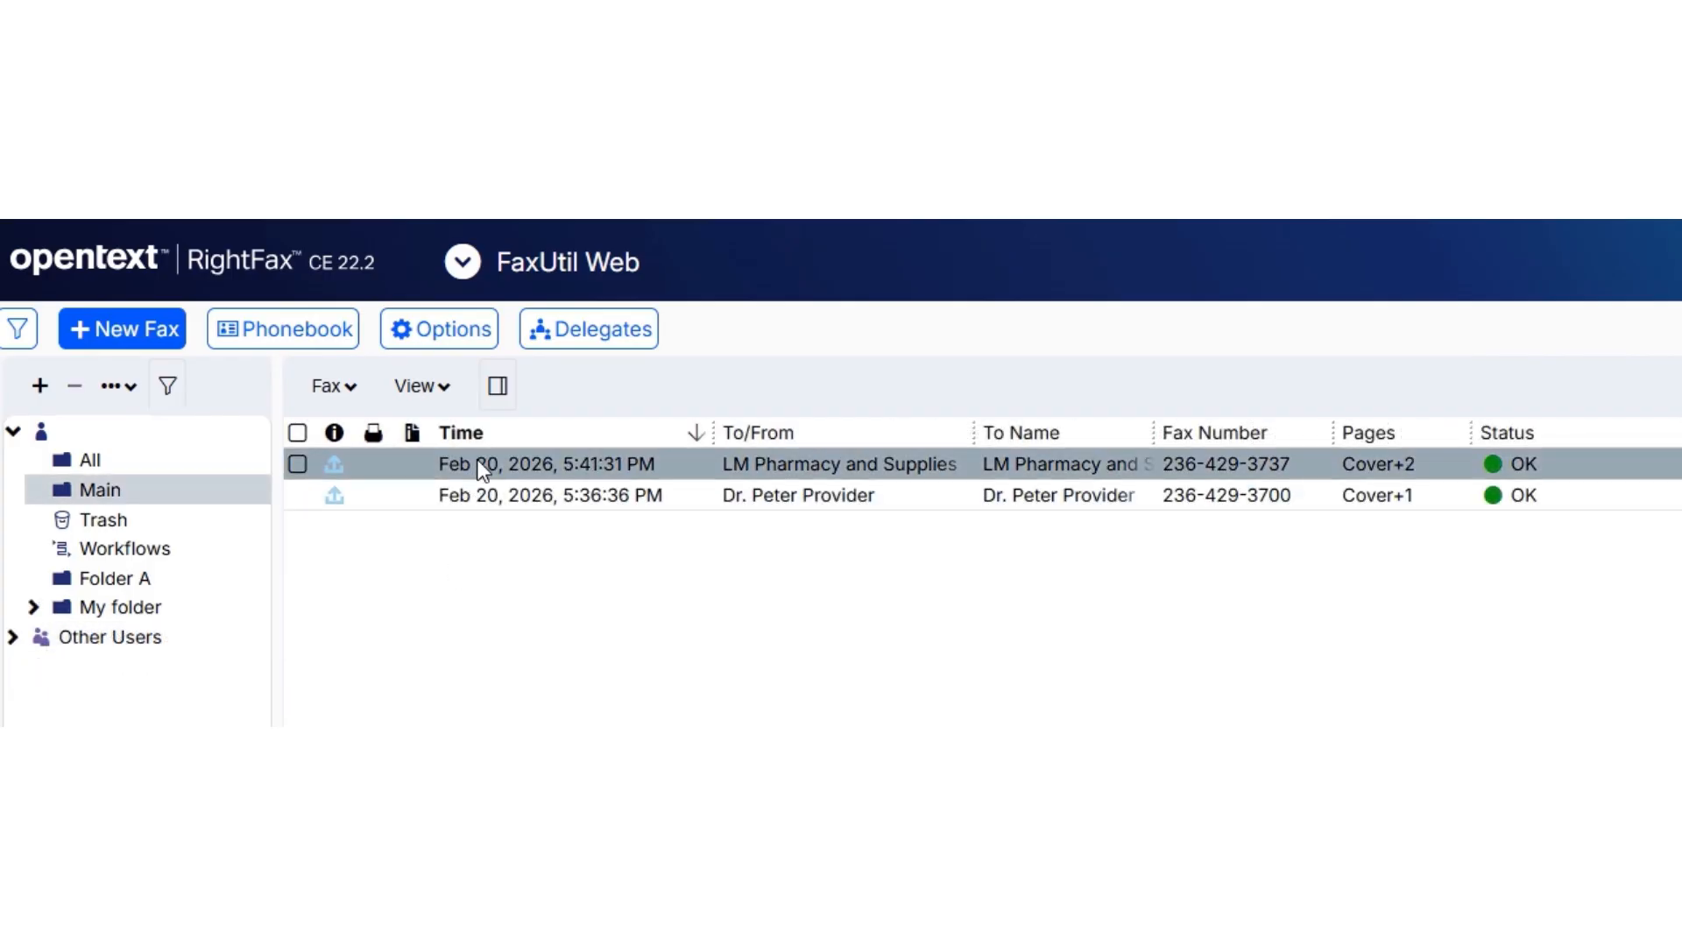
{"action": "left_click_drag", "start_coordinate": [488, 460], "coordinate": [160, 612]}
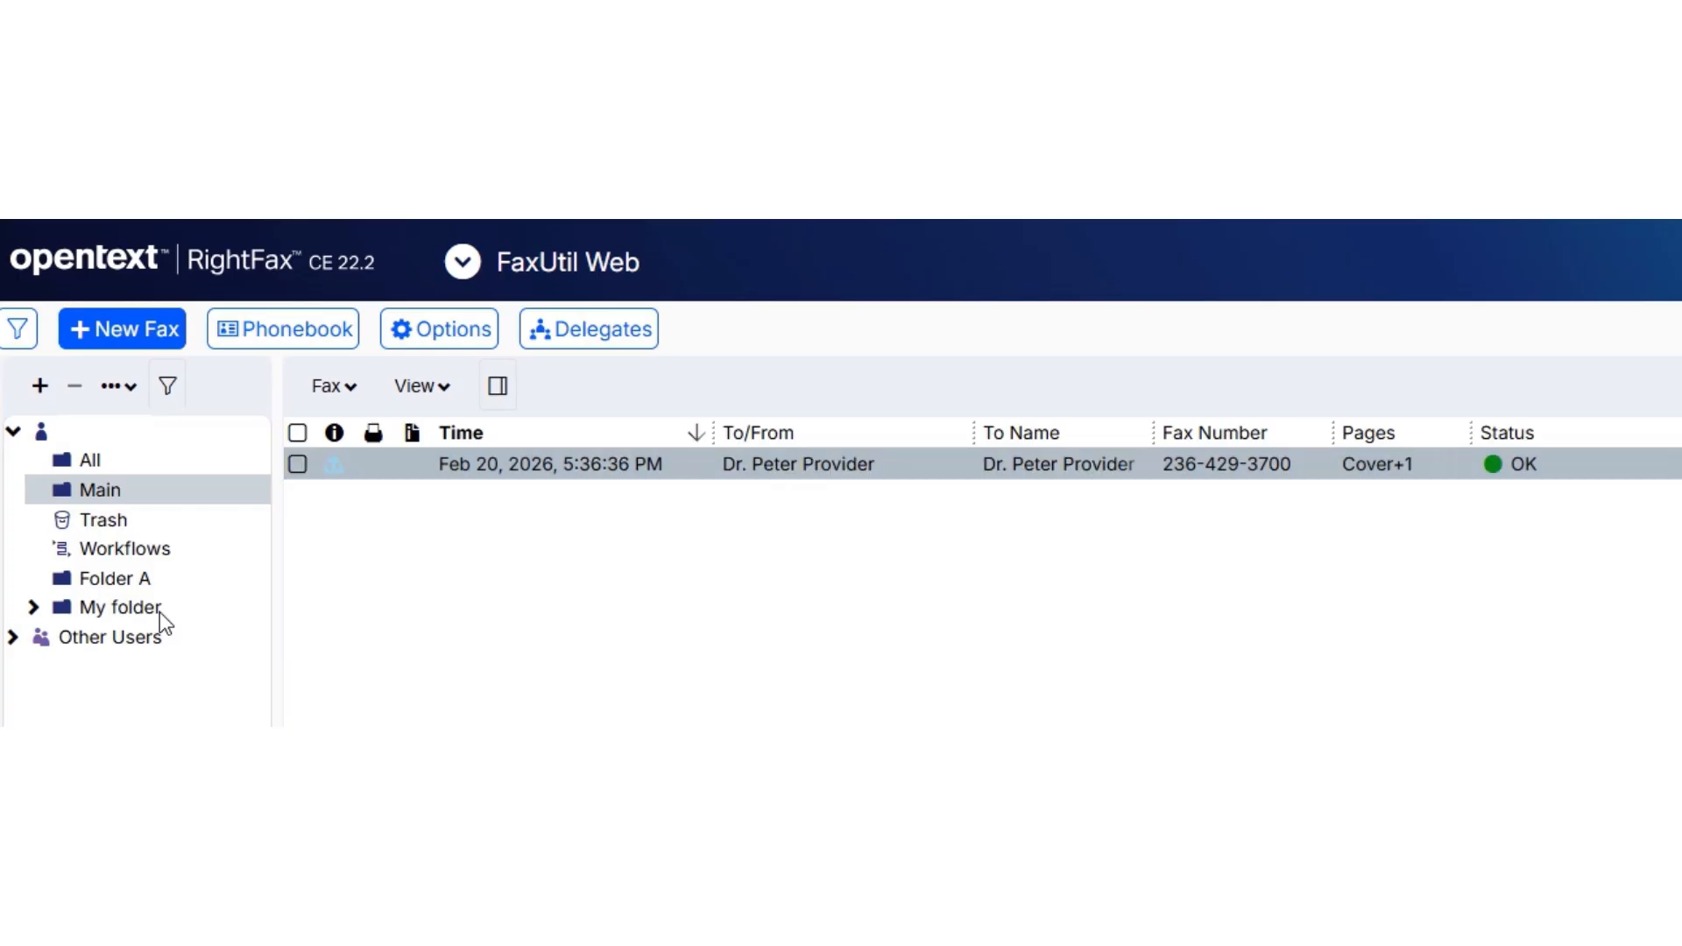
{"action": "left_click", "coordinate": [123, 388]}
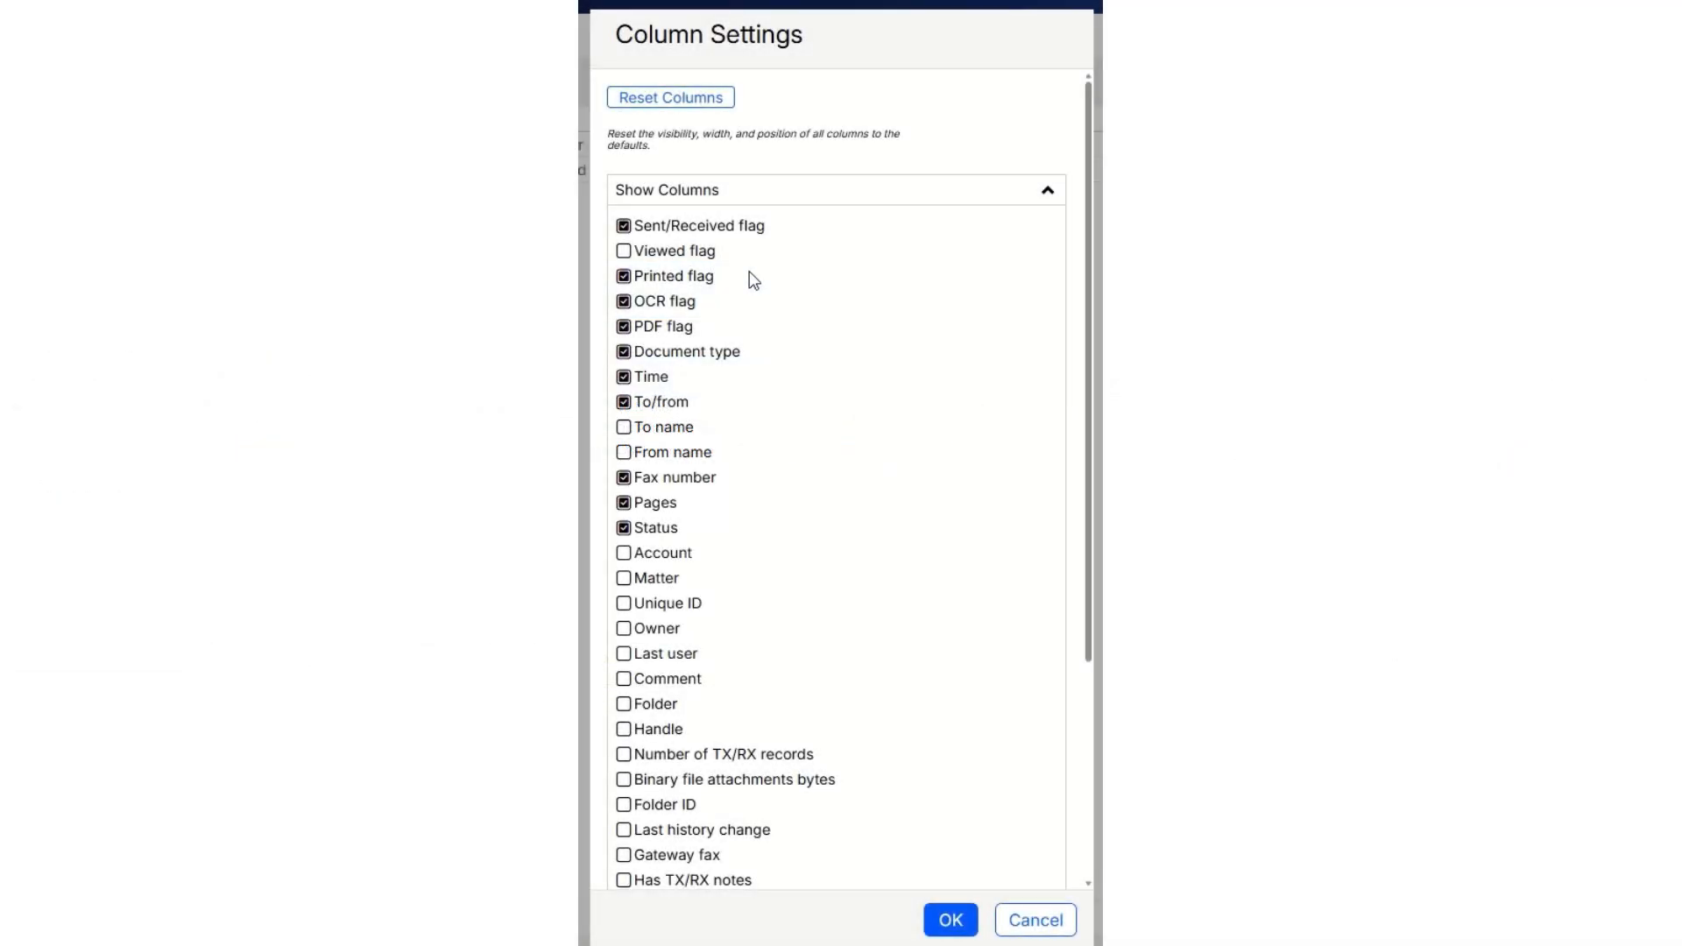
Hide the OCR flag and To/from columns in the fax list and show the To name and Comment columns.
{"action": "left_click", "coordinate": [623, 301]}
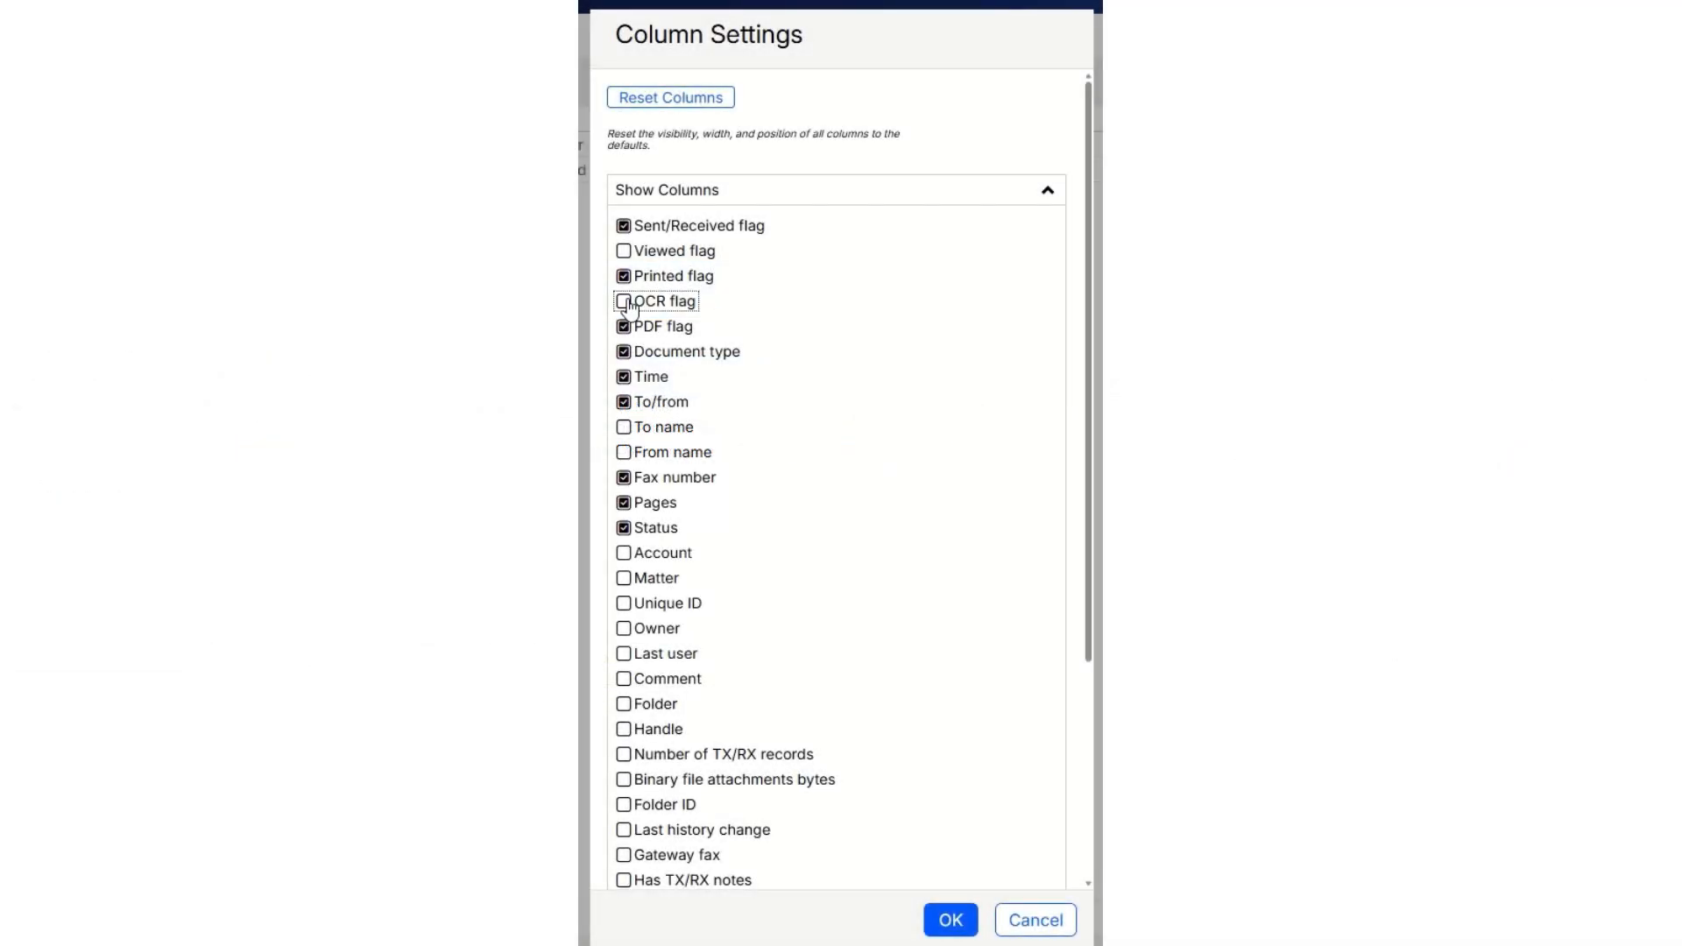
{"action": "left_click", "coordinate": [624, 402]}
{"action": "left_click", "coordinate": [623, 428]}
{"action": "left_click", "coordinate": [624, 680]}
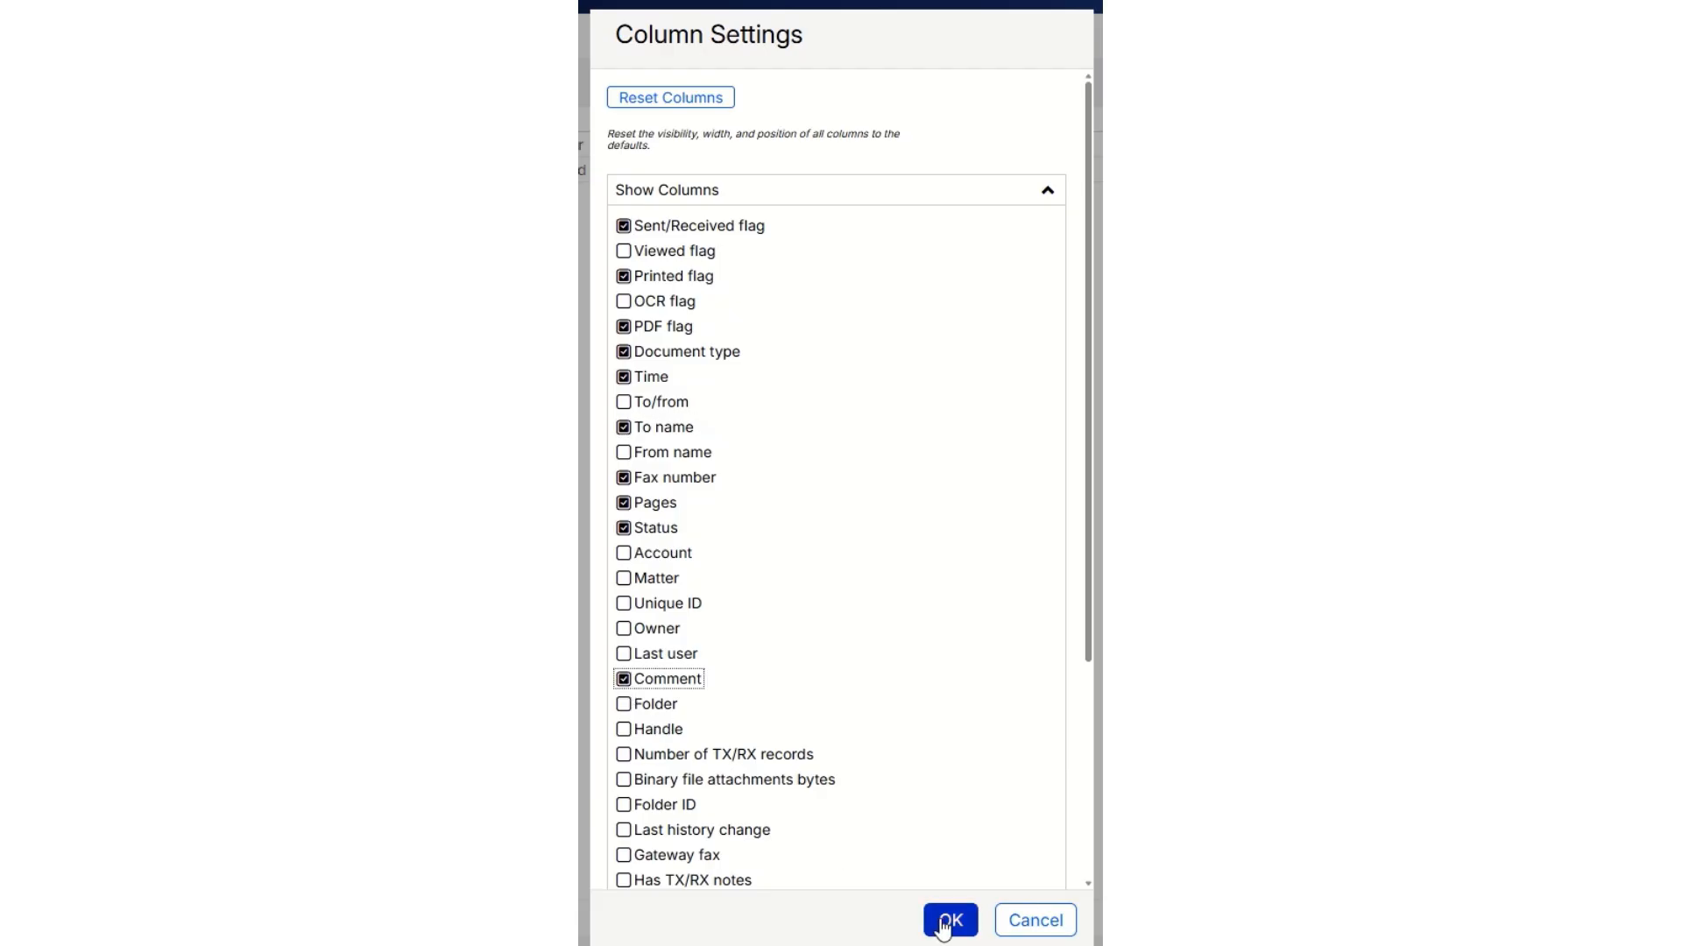